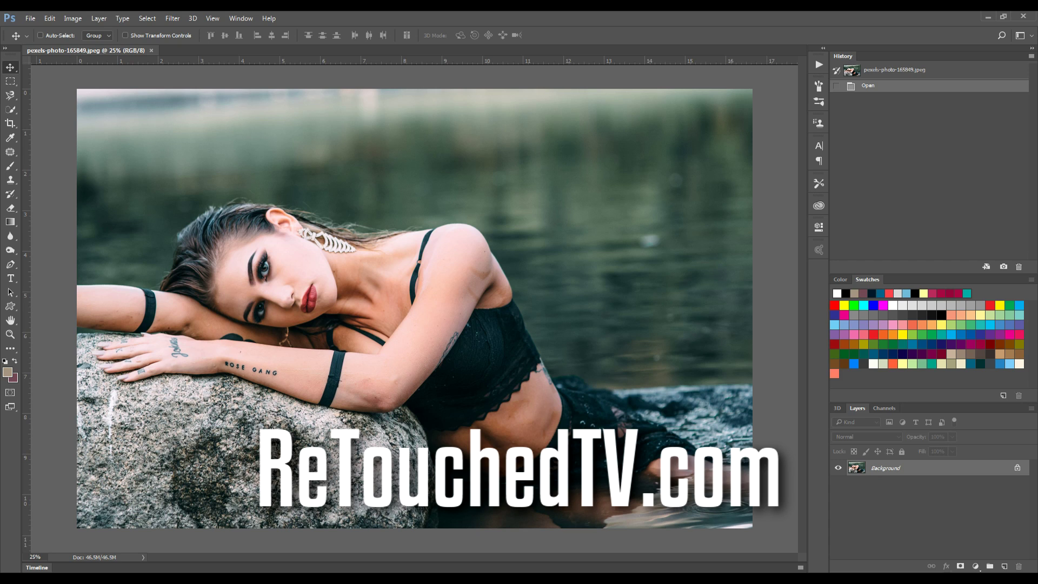
- Switch to the file browser window and look through the overlay images in the Lense Flares 1 folder
key(alt+Tab)
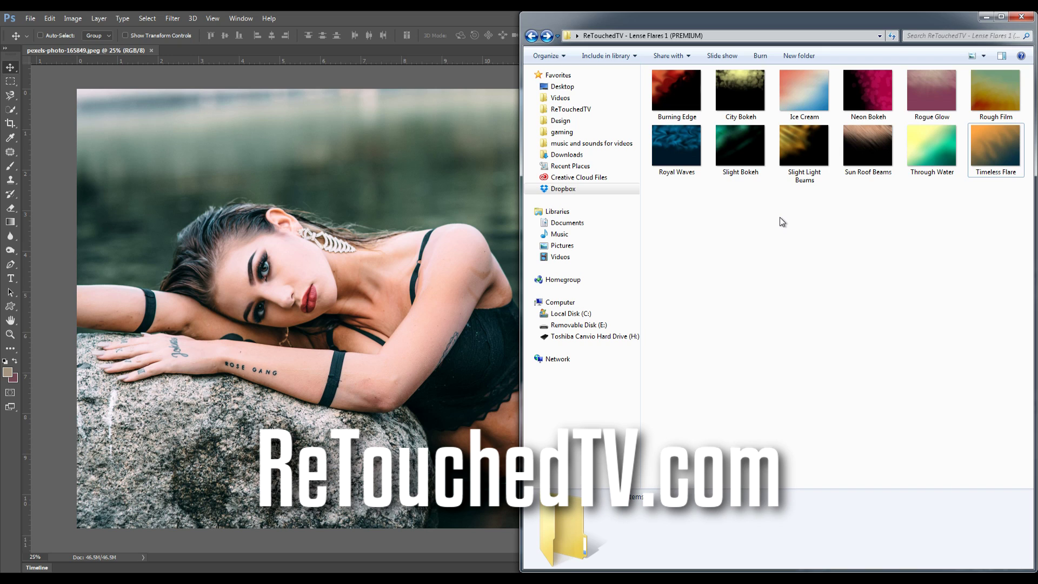
click(1008, 156)
key(Home)
key(Down)
key(Right)
key(Right)
key(Right)
key(Right)
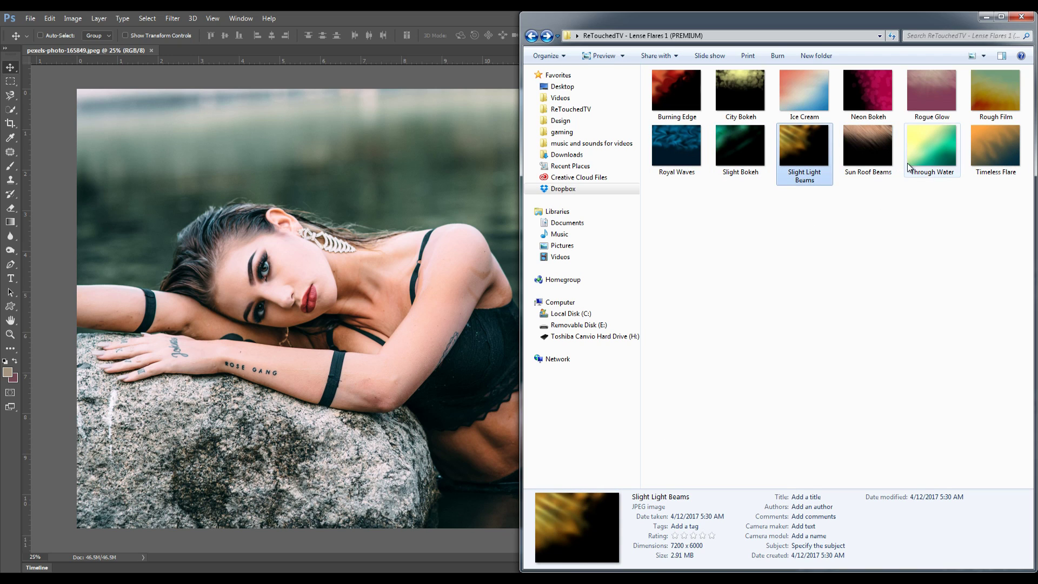
- Place the Timeless Flare image into the photo document, scaled proportionally to about 71% so it covers the whole canvas
click(998, 159)
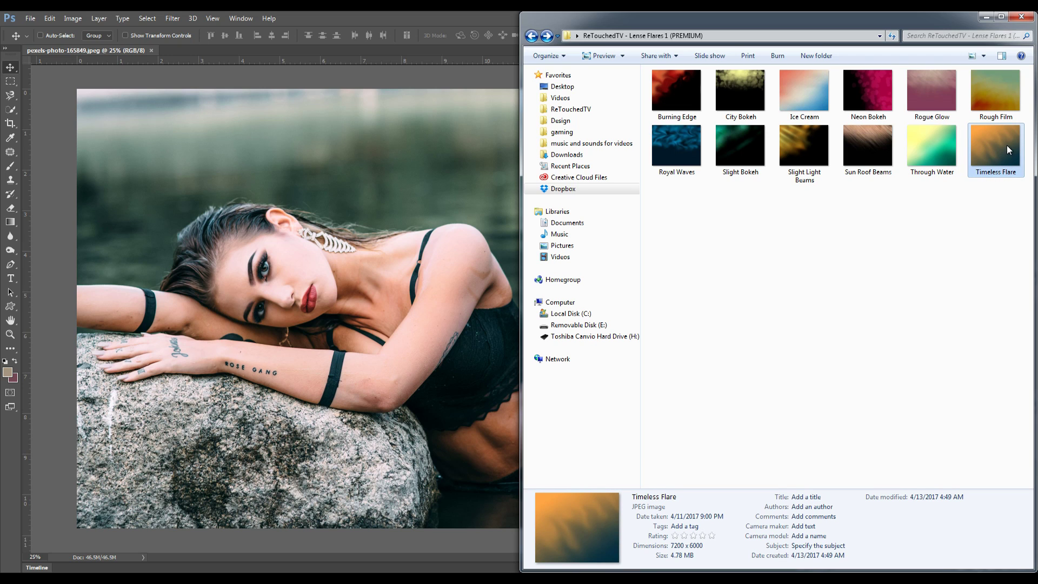
drag(1008, 150, 417, 235)
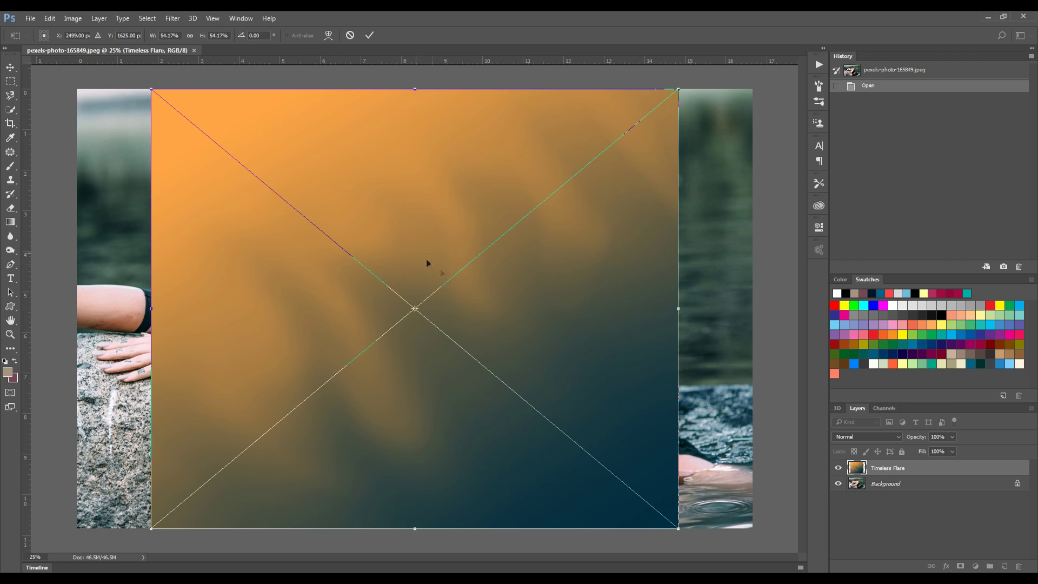
scroll(631, 250, down, 2)
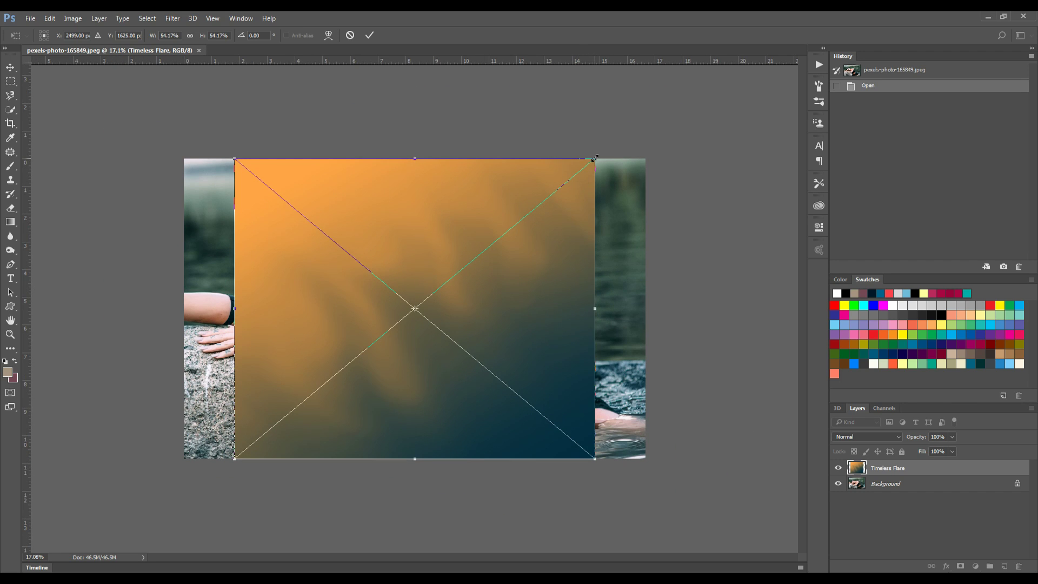
drag(595, 158, 649, 113)
drag(614, 174, 609, 147)
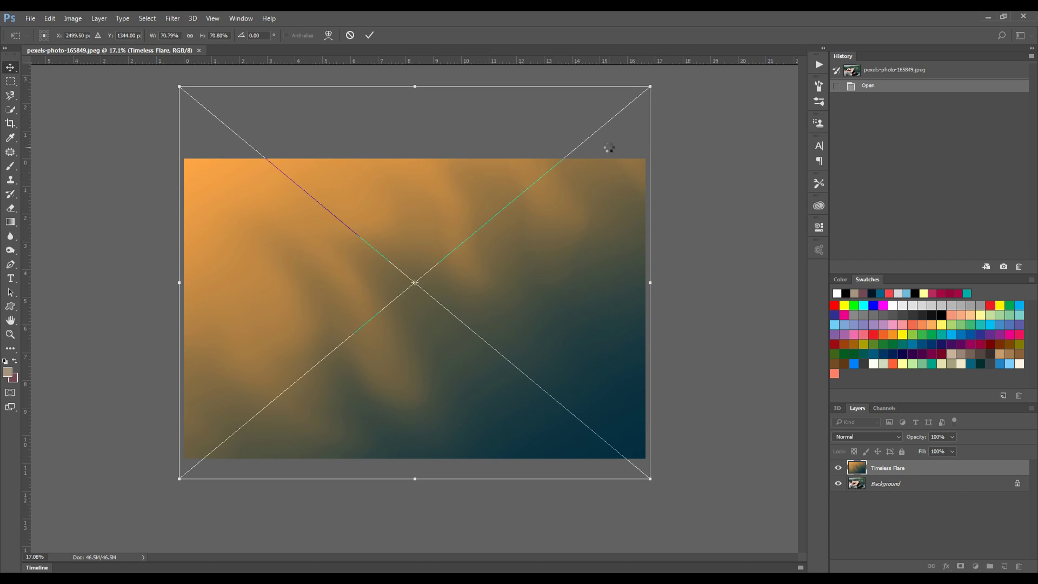
key(Return)
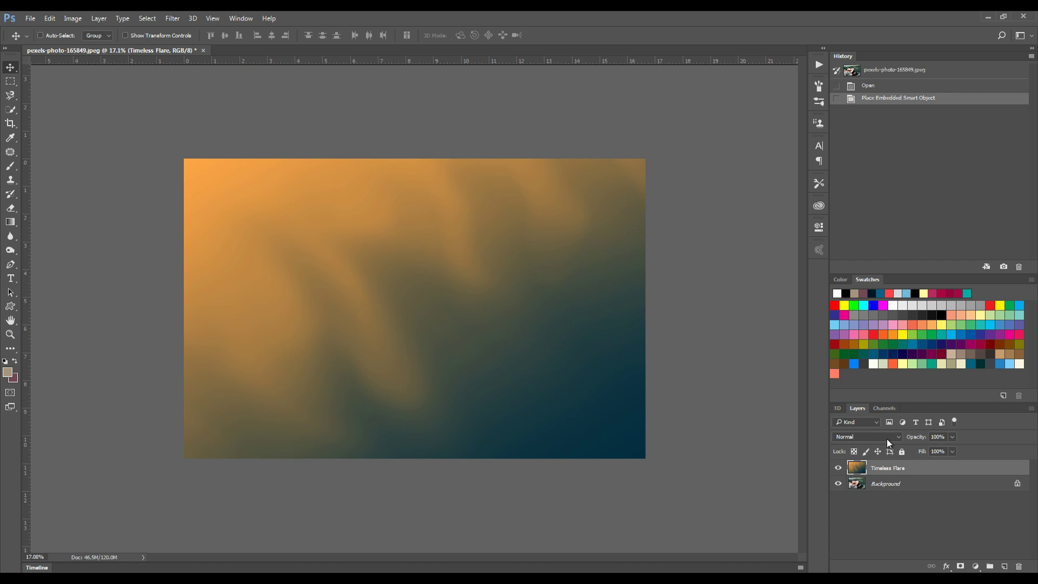
- Collapse the colour swatches to make room and set the Timeless Flare layer's blend mode to Linear Dodge (Add)
double_click(869, 279)
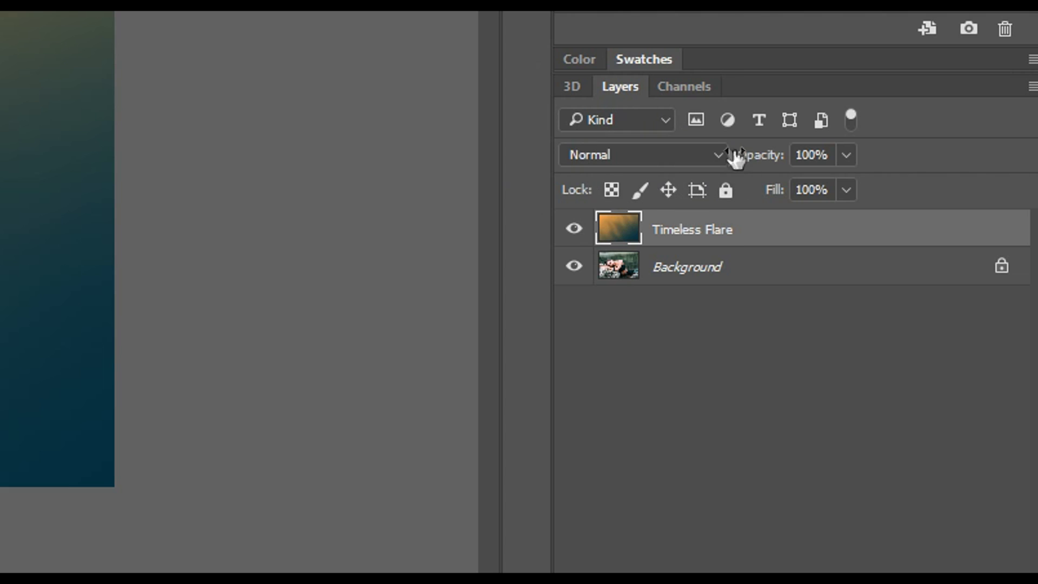
click(899, 319)
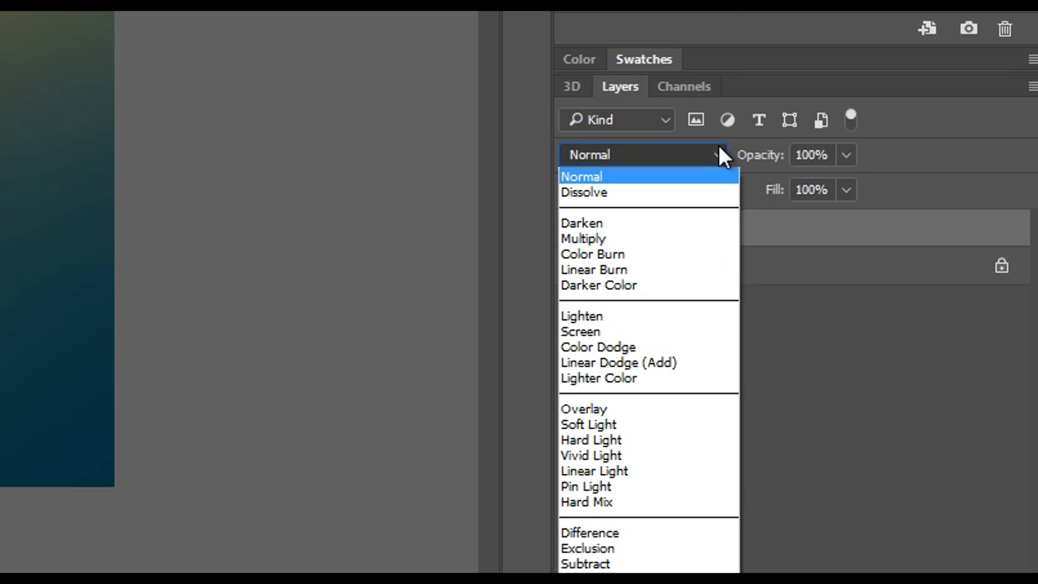
click(668, 366)
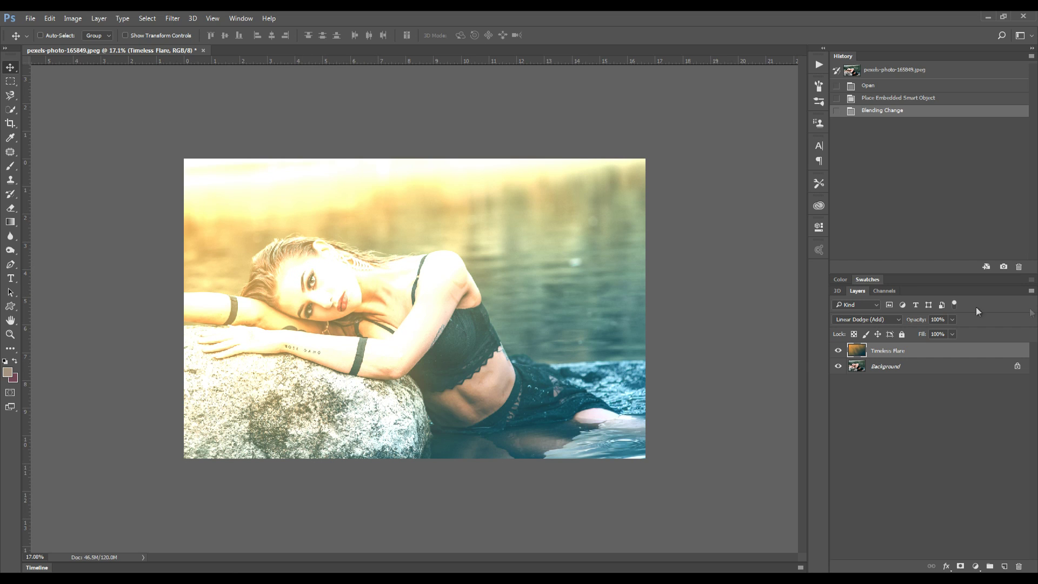
- Enlarge the Timeless Flare layer to about 120% beyond the photo's upper-left corner and reduce its opacity to 64%
drag(495, 376, 501, 397)
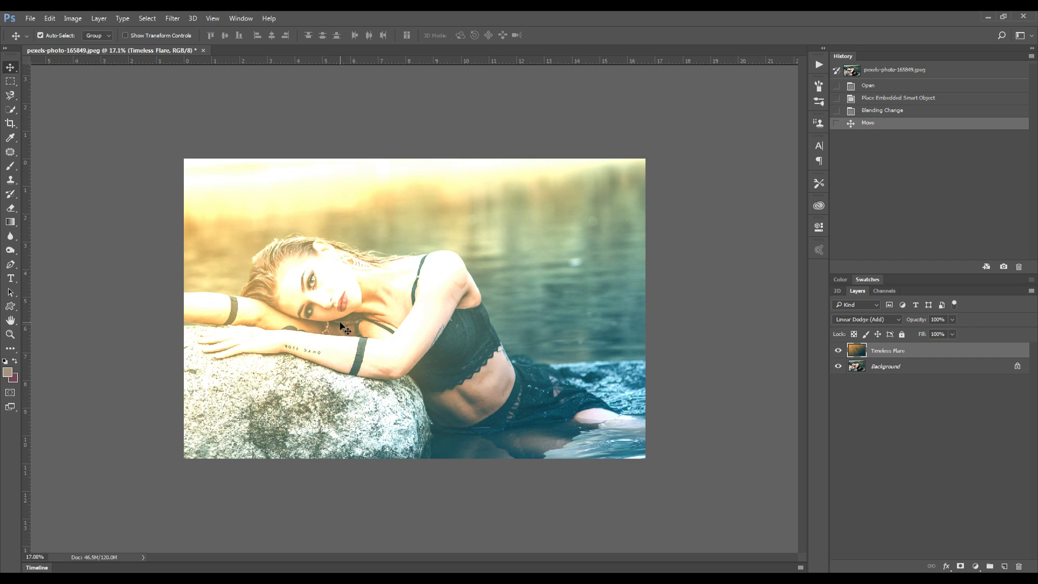
mouse_move(478, 329)
mouse_down()
mouse_move(438, 265)
mouse_move(465, 294)
mouse_move(479, 336)
mouse_up()
key(ctrl)
key(ctrl+t)
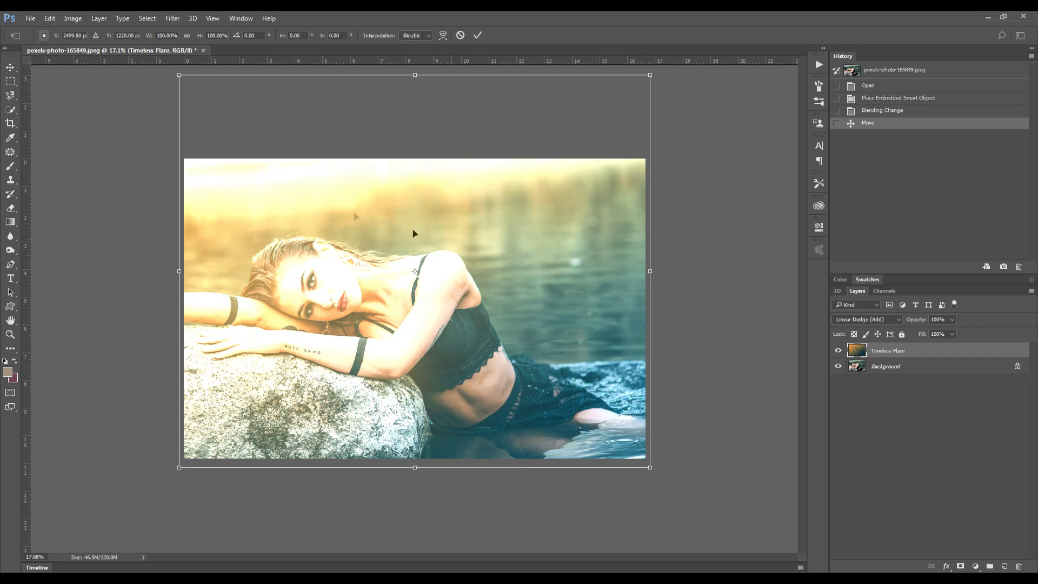
drag(179, 74, 67, 15)
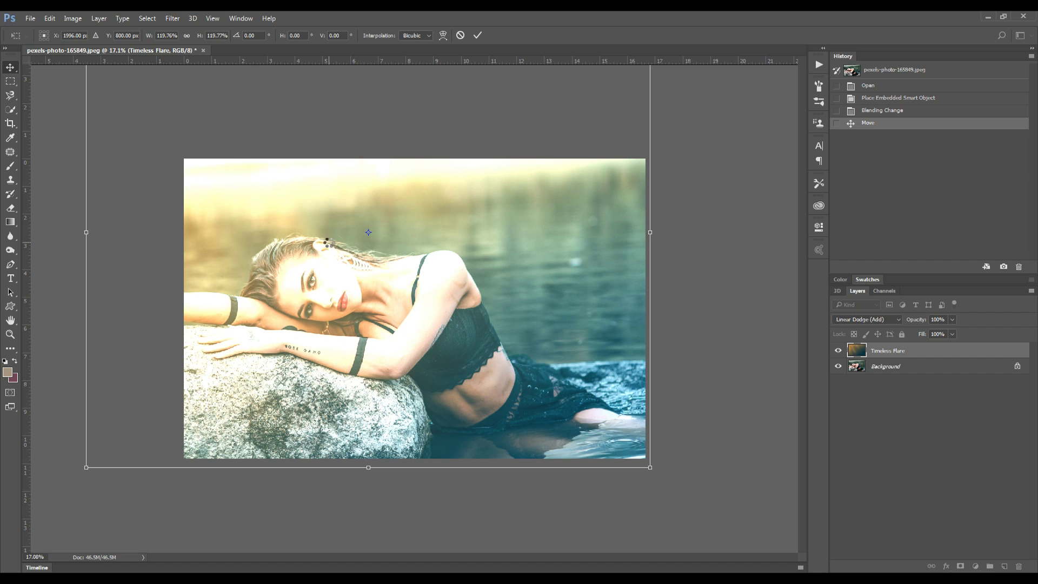
key(Return)
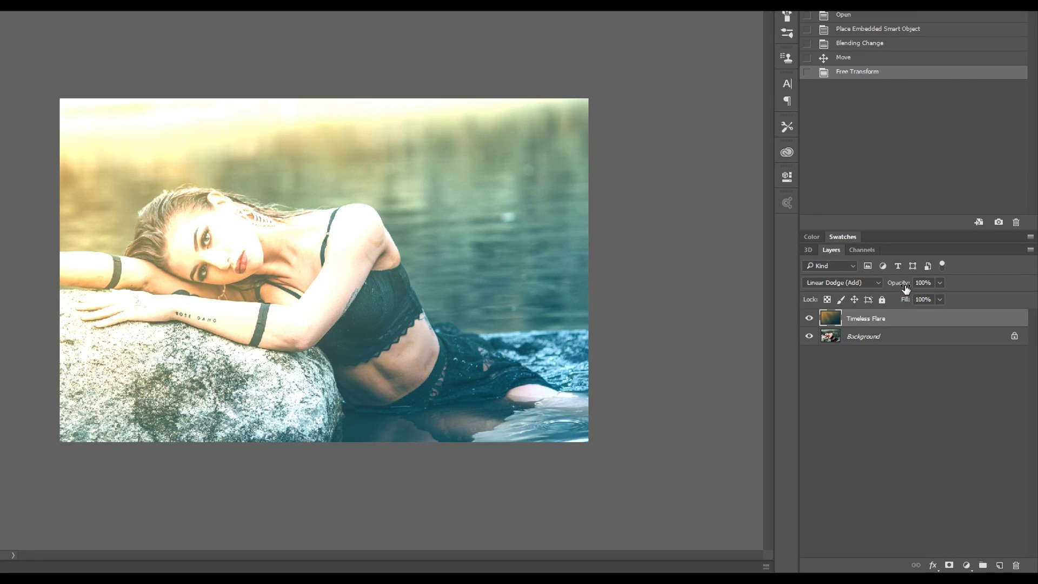
drag(906, 289, 883, 290)
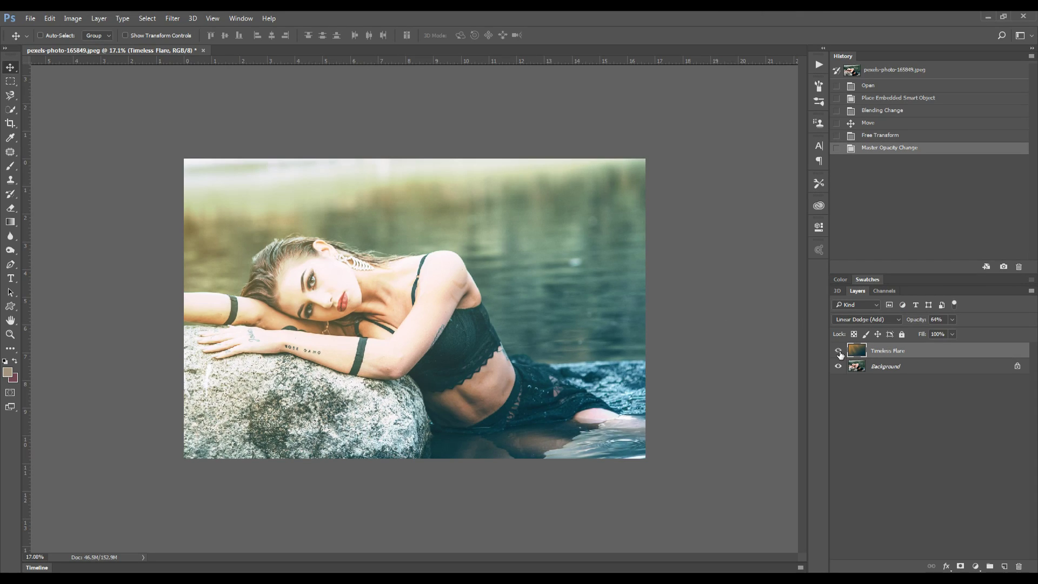
- Compare the photo with and without the Timeless Flare layer by repeatedly hiding and showing it
click(839, 352)
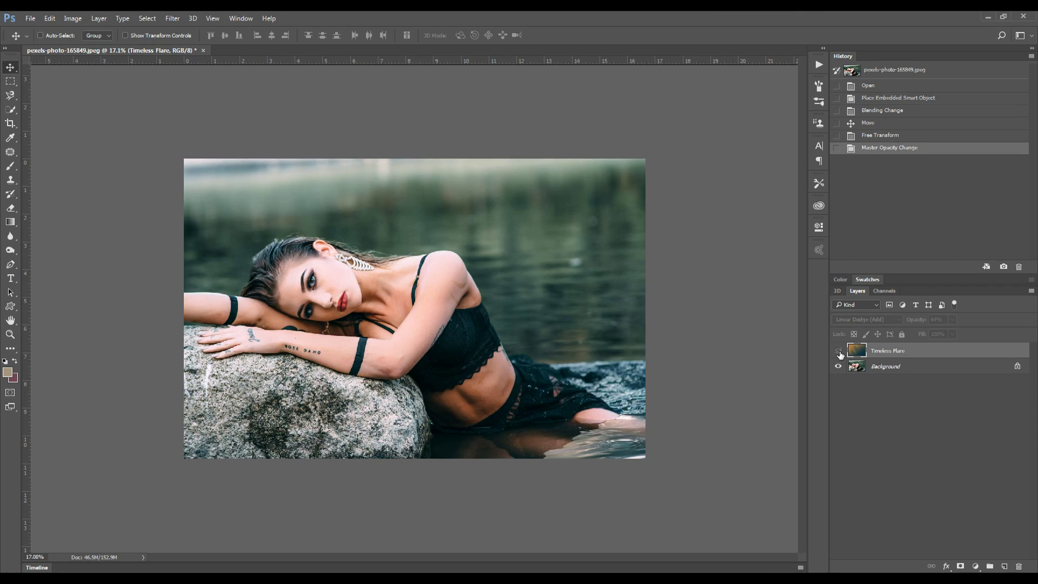
click(838, 351)
click(838, 352)
click(839, 351)
click(839, 351)
click(838, 351)
click(839, 351)
click(839, 351)
click(838, 351)
click(839, 351)
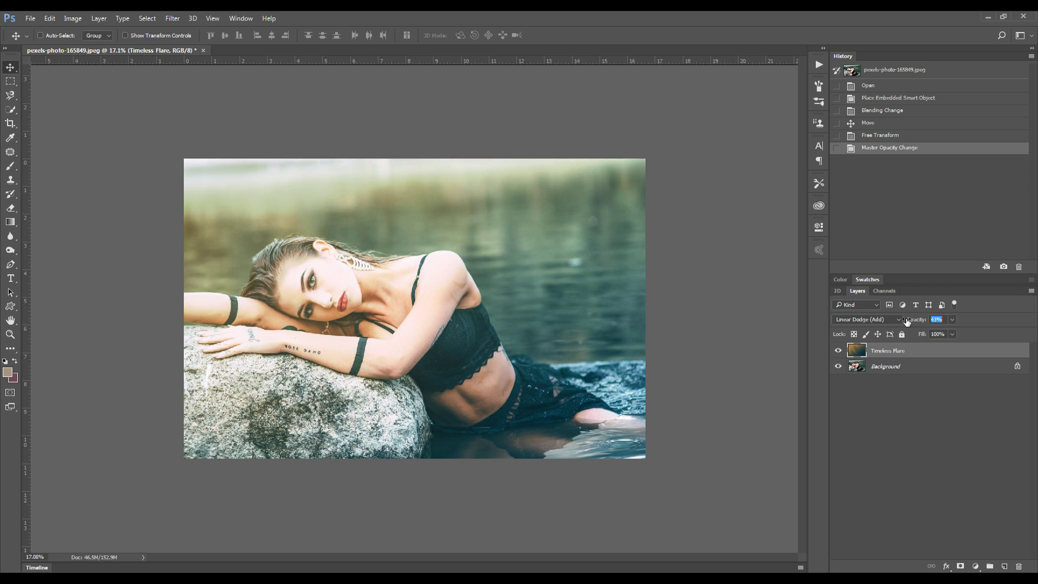
- Reduce the Timeless Flare layer's opacity to about 29% and check the effect by toggling its visibility
drag(911, 320, 901, 323)
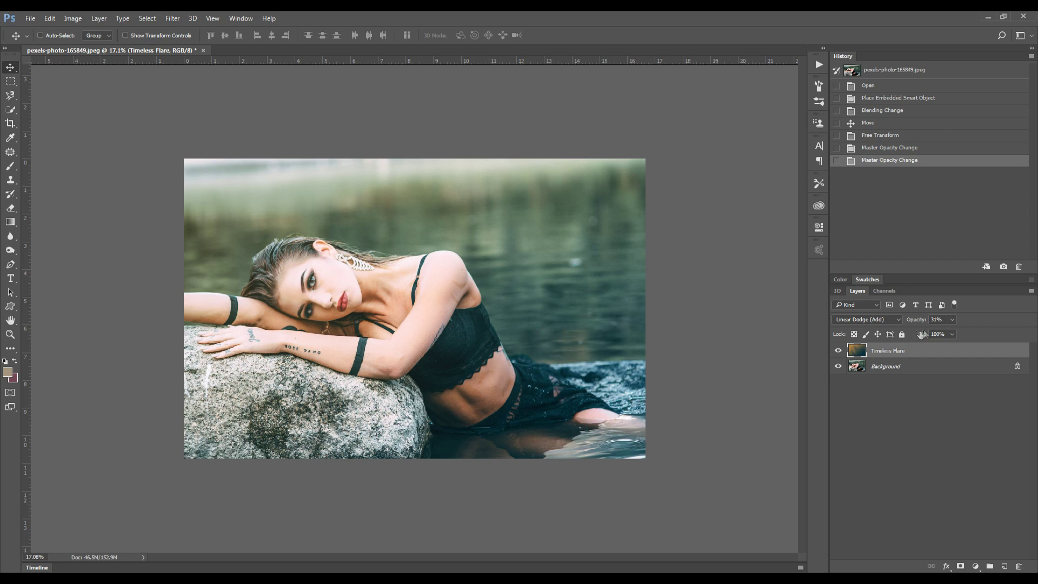
drag(915, 320, 910, 324)
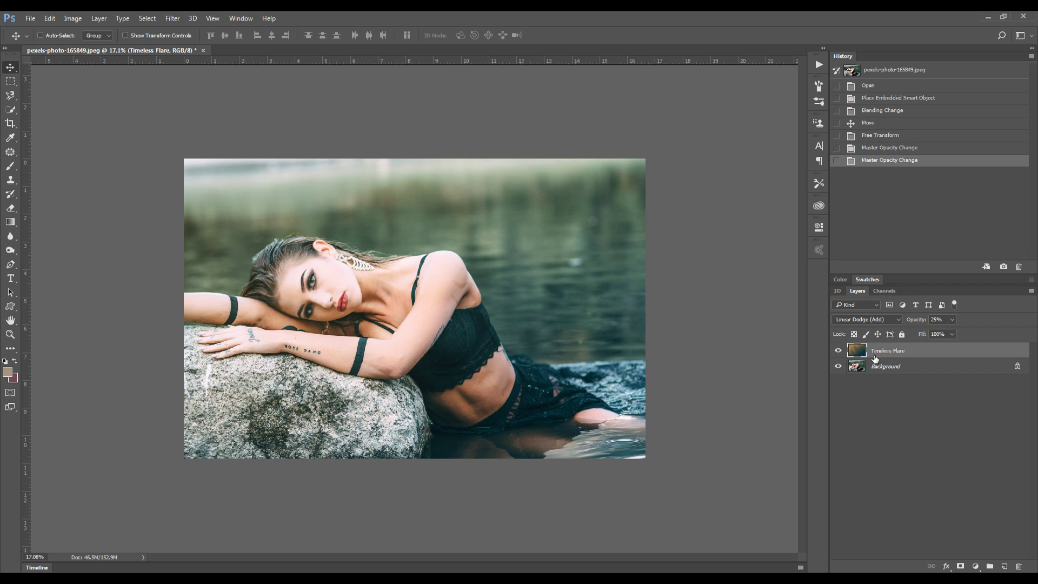
click(838, 351)
click(838, 352)
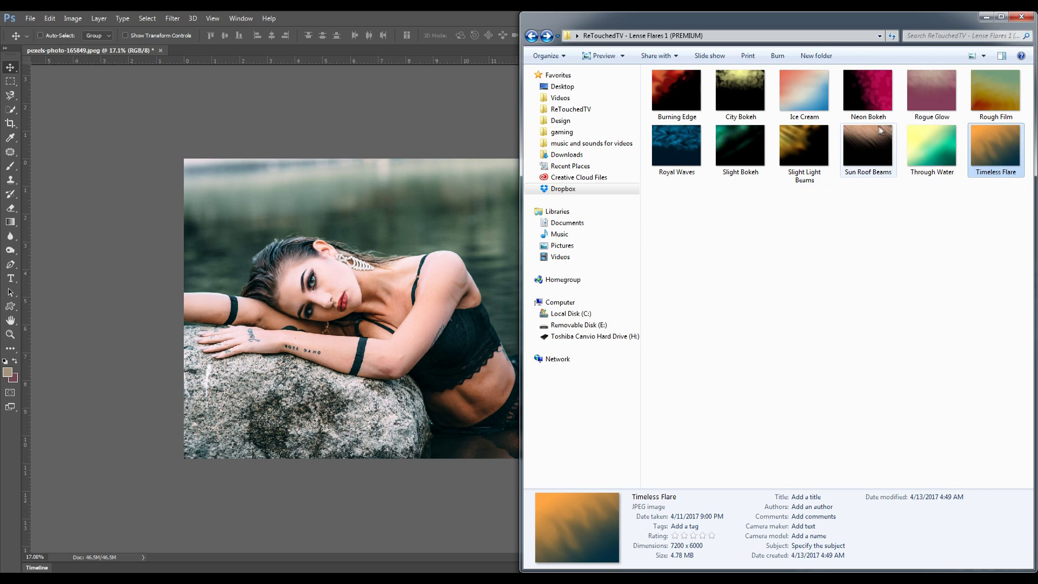
- Look through the other overlays in the Lense Flares 1 folder, including Royal Waves, Burning Edge and City Bokeh
click(868, 143)
click(809, 150)
click(751, 155)
click(677, 146)
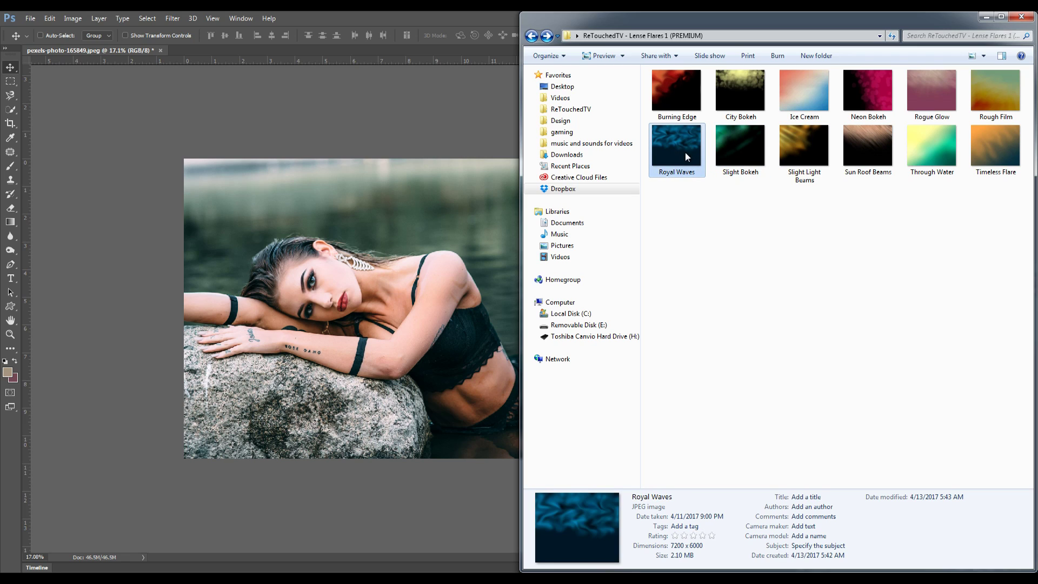
click(677, 91)
click(743, 115)
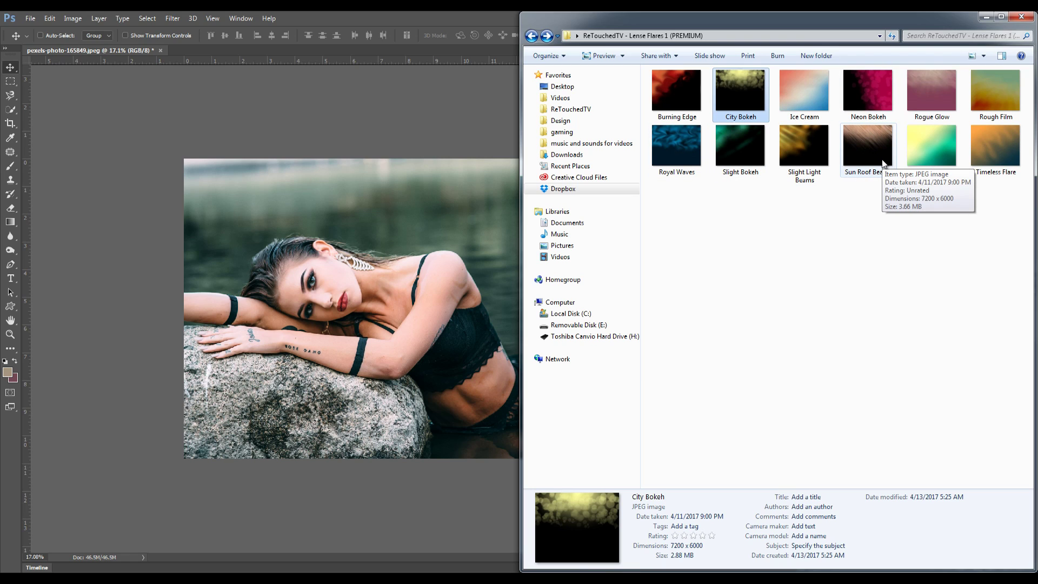
- Place the Slight Light Beams image scaled over the whole photo and set its blend mode to Linear Dodge (Add)
click(825, 182)
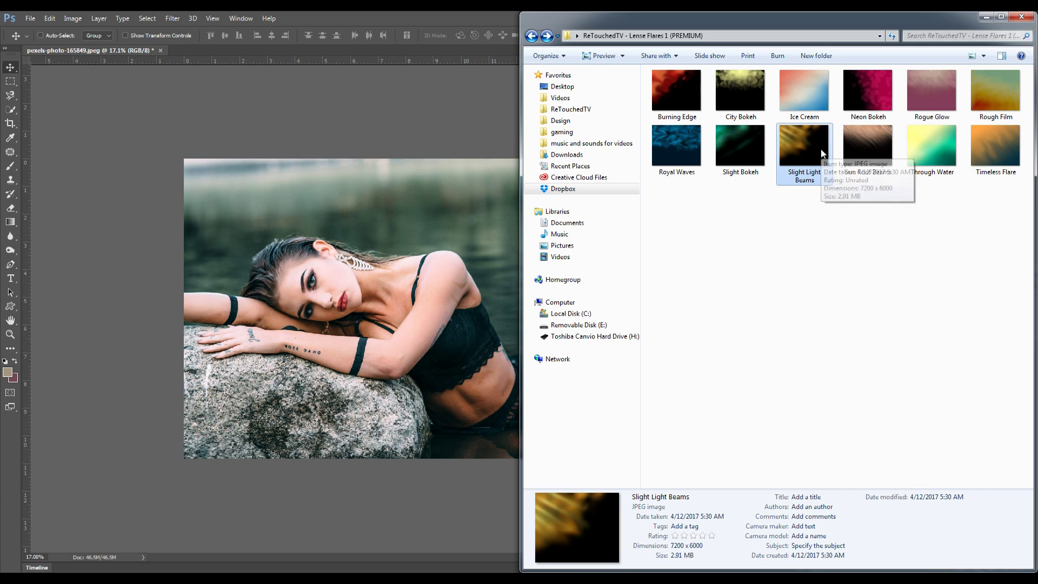
drag(821, 148, 442, 311)
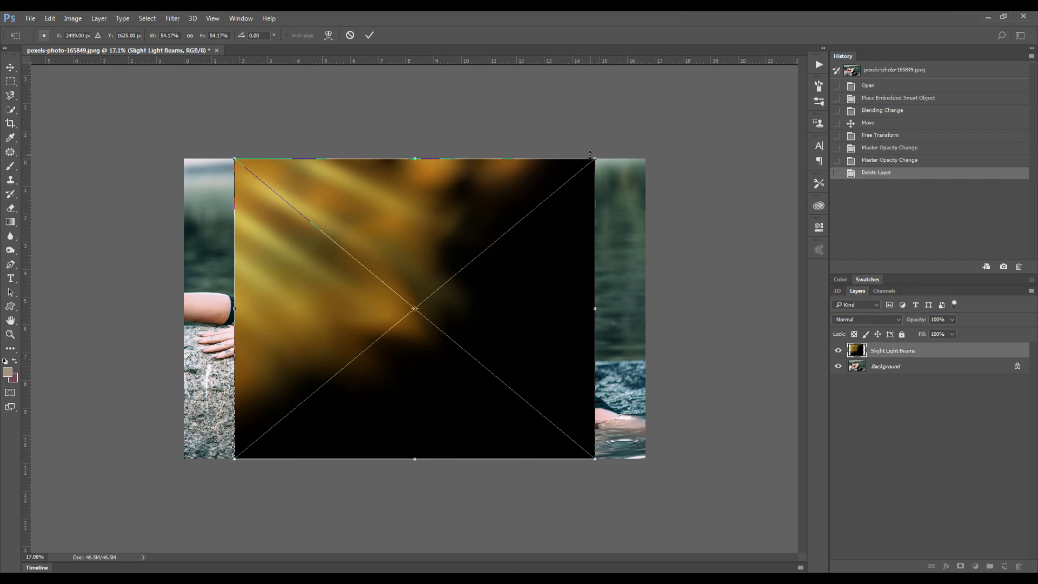
drag(601, 155, 656, 123)
key(Return)
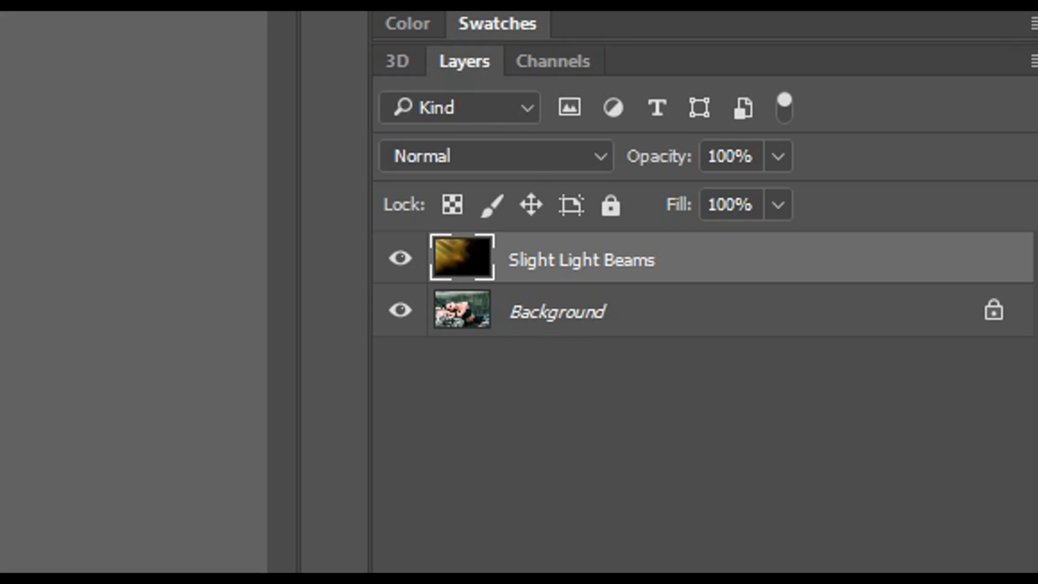
click(876, 319)
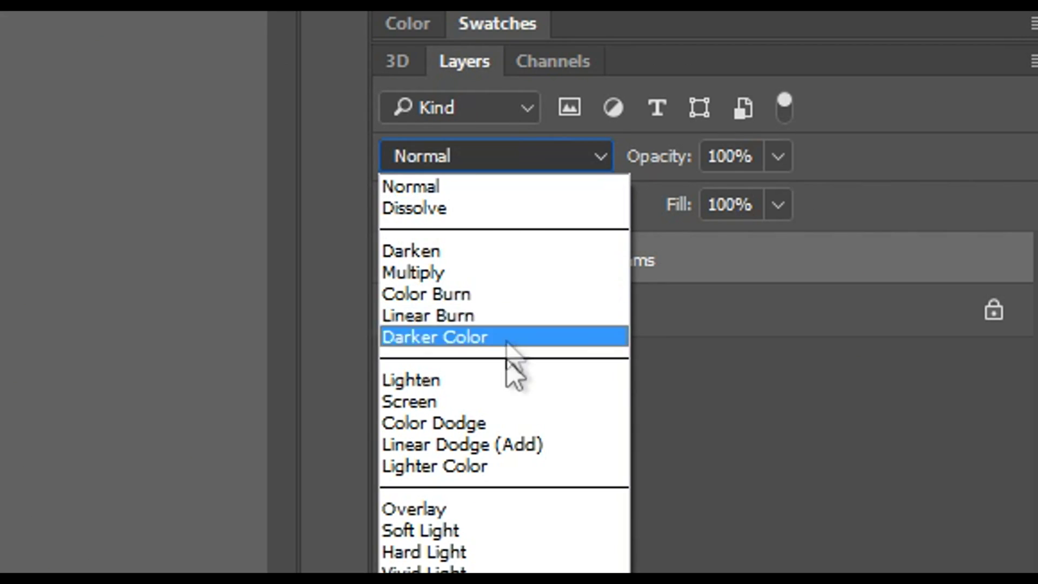
click(511, 445)
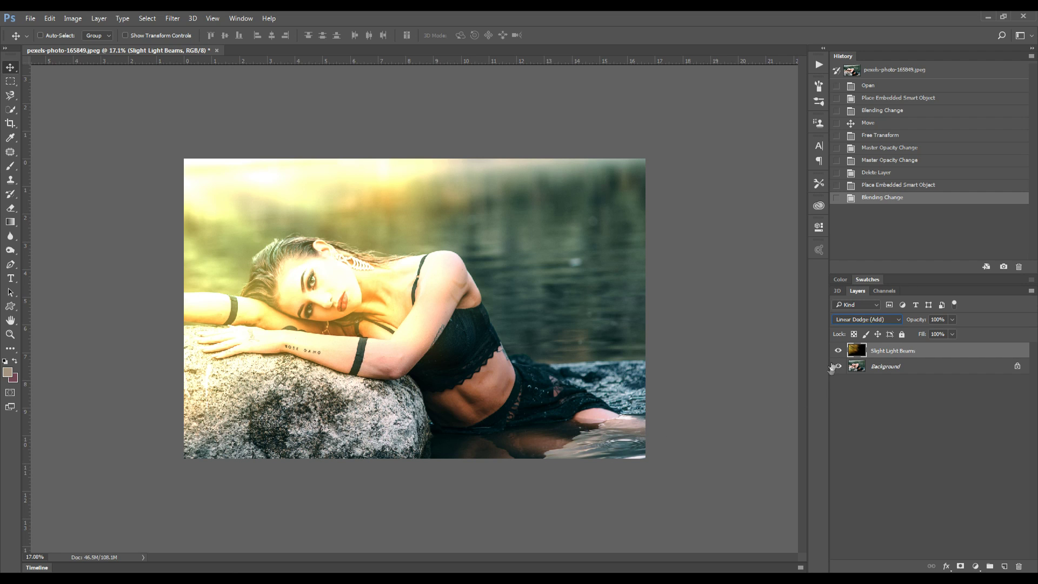
- Compare the photo with and without the Slight Light Beams layer, leaving the layer visible
click(838, 351)
click(838, 352)
click(838, 352)
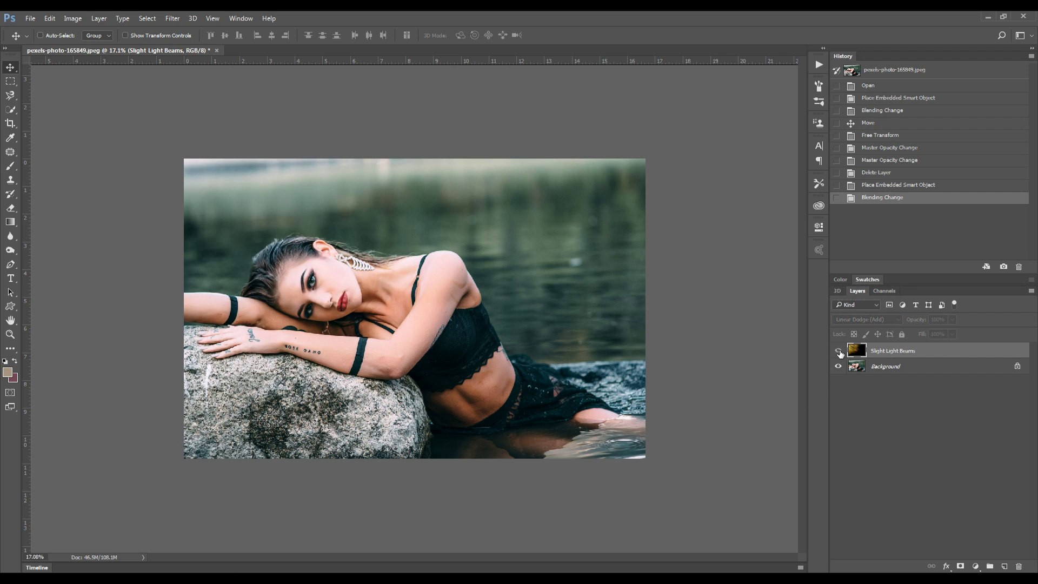
click(839, 352)
click(838, 352)
click(838, 352)
click(838, 352)
click(839, 352)
click(838, 352)
click(839, 352)
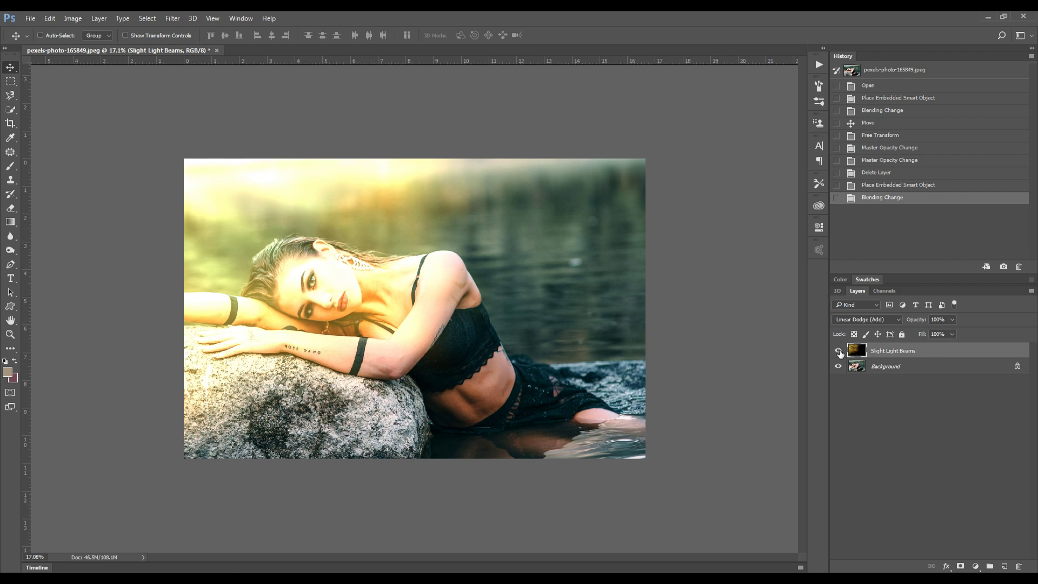
- Reposition the Slight Light Beams layer so its glow falls across the upper-left part of the photo
click(213, 18)
click(226, 230)
drag(515, 318, 194, 230)
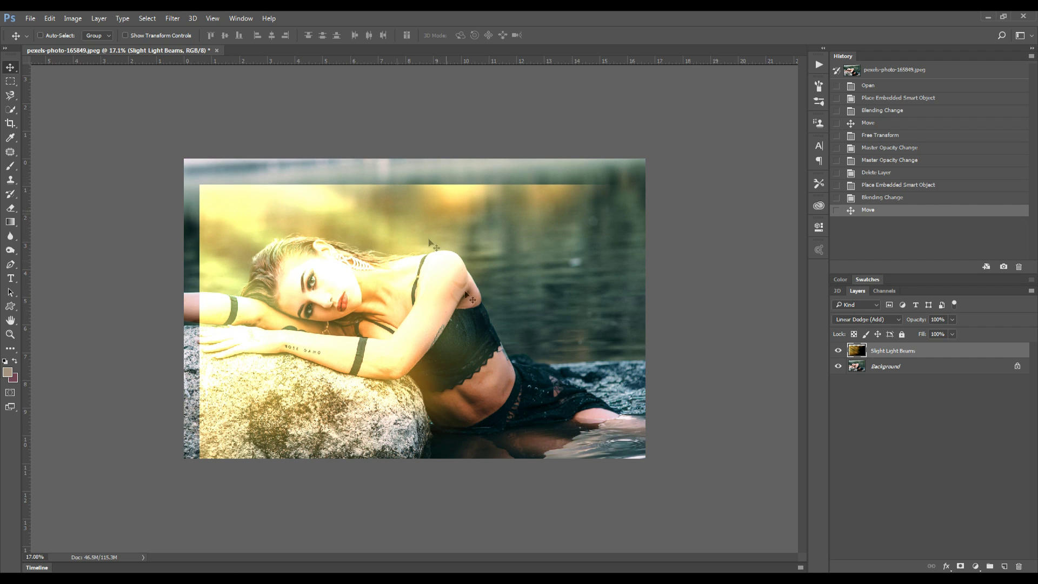
drag(431, 244, 438, 301)
- Rotate the Slight Light Beams layer to 71.65°, stretch its height to 117.68% over the photo's upper right, and reduce its opacity to 47%
key(ctrl+t)
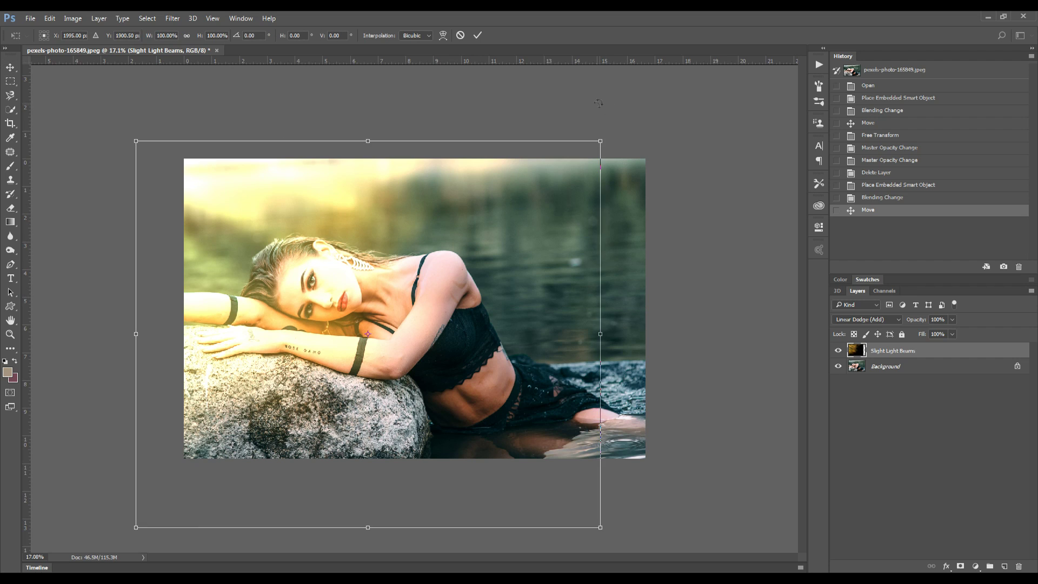
drag(598, 103, 573, 513)
drag(388, 395, 498, 322)
drag(698, 503, 760, 431)
mouse_move(513, 360)
mouse_down()
mouse_move(487, 378)
mouse_move(509, 380)
mouse_up()
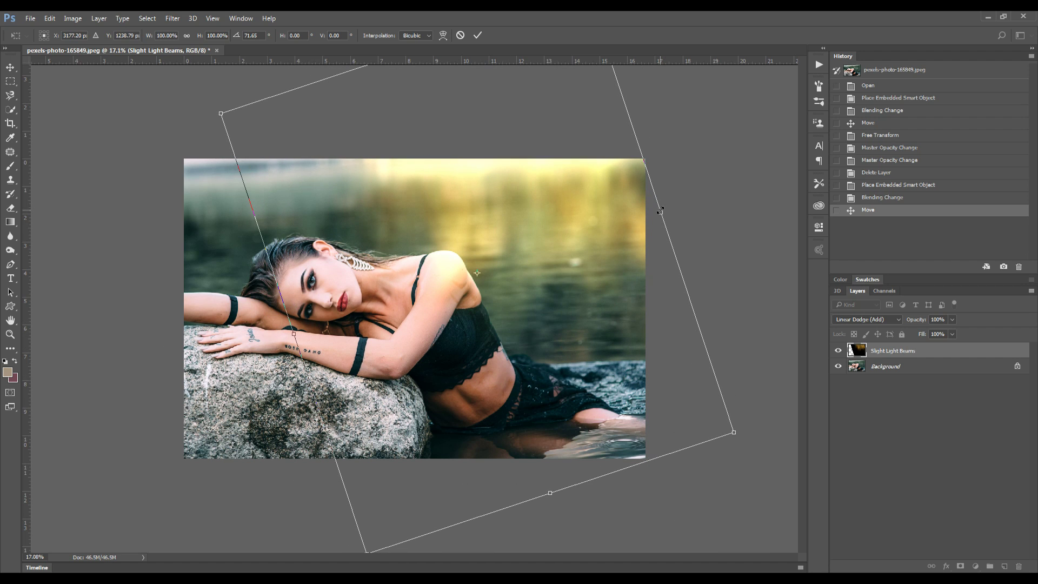
drag(661, 210, 738, 171)
drag(478, 259, 512, 305)
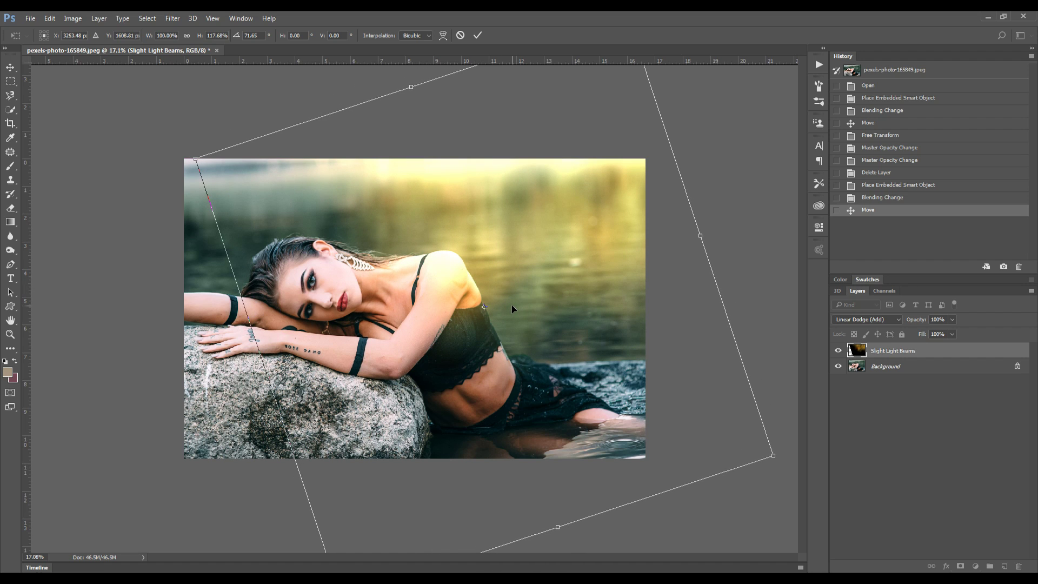
key(Return)
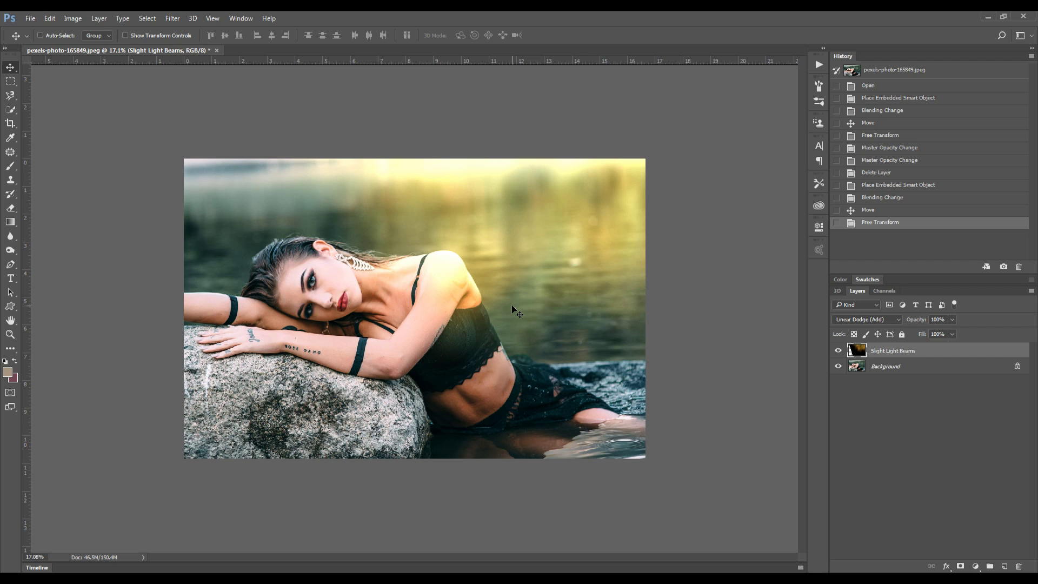
drag(913, 324, 886, 318)
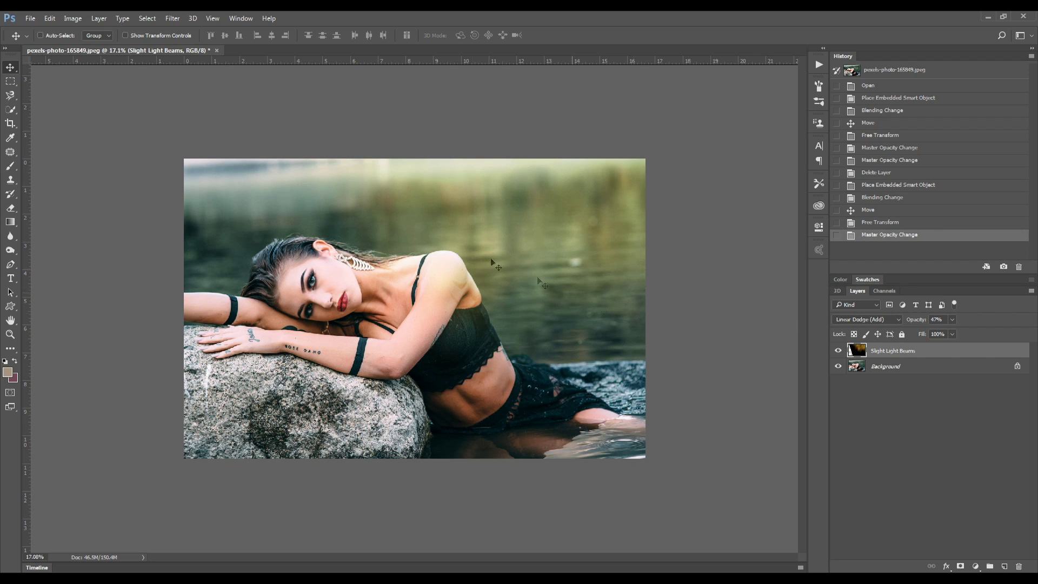
- Compare the full photo with and without the Slight Light Beams layer at 47% opacity
click(838, 350)
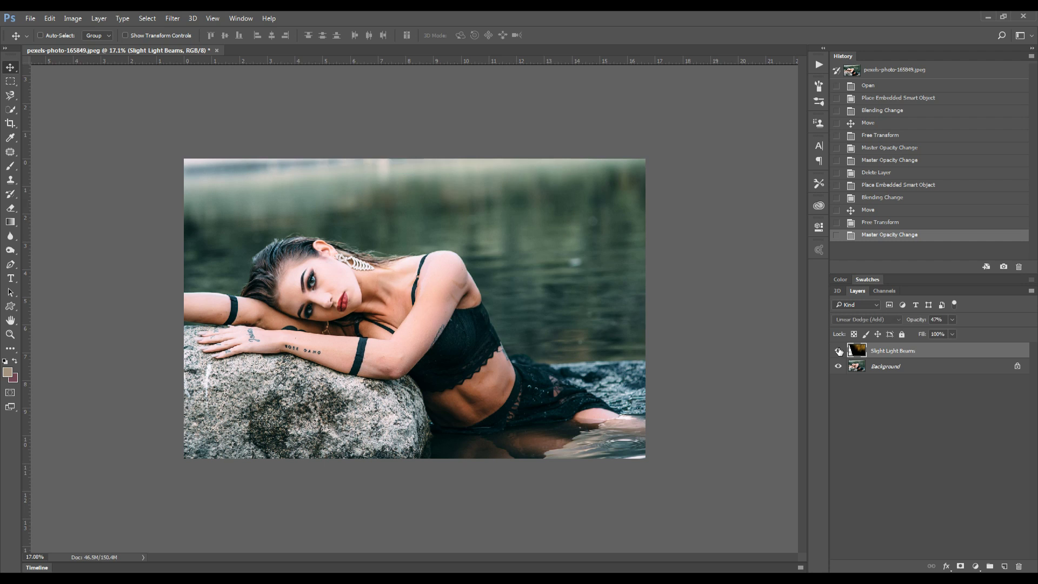
click(838, 350)
click(839, 351)
click(839, 350)
click(838, 351)
click(839, 350)
- Inspect the Slight Light Beams layer's effect on the shoulder up close by comparing it shown and hidden
scroll(479, 308, up, 5)
scroll(479, 308, up, 3)
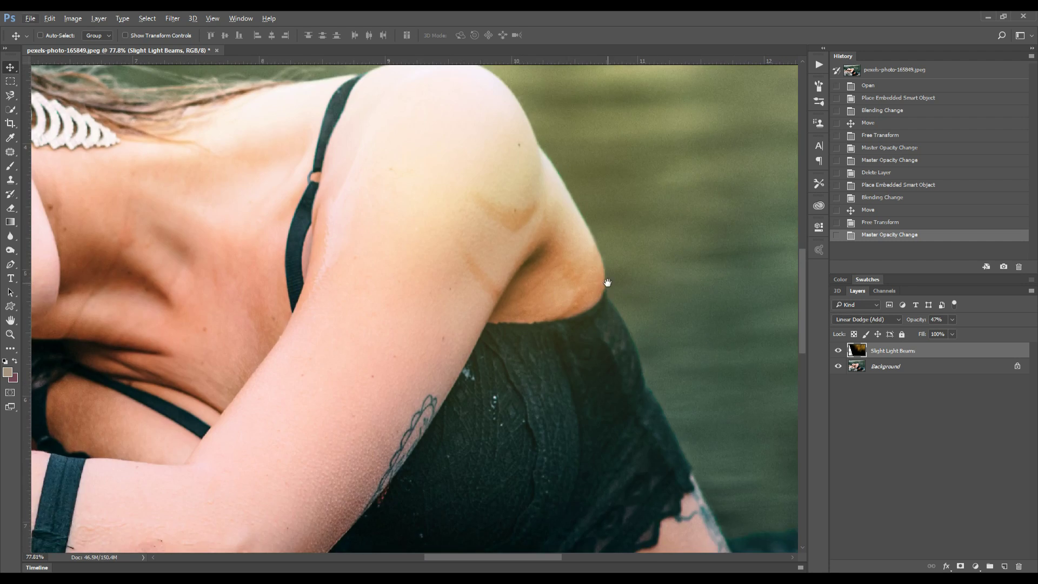
click(842, 350)
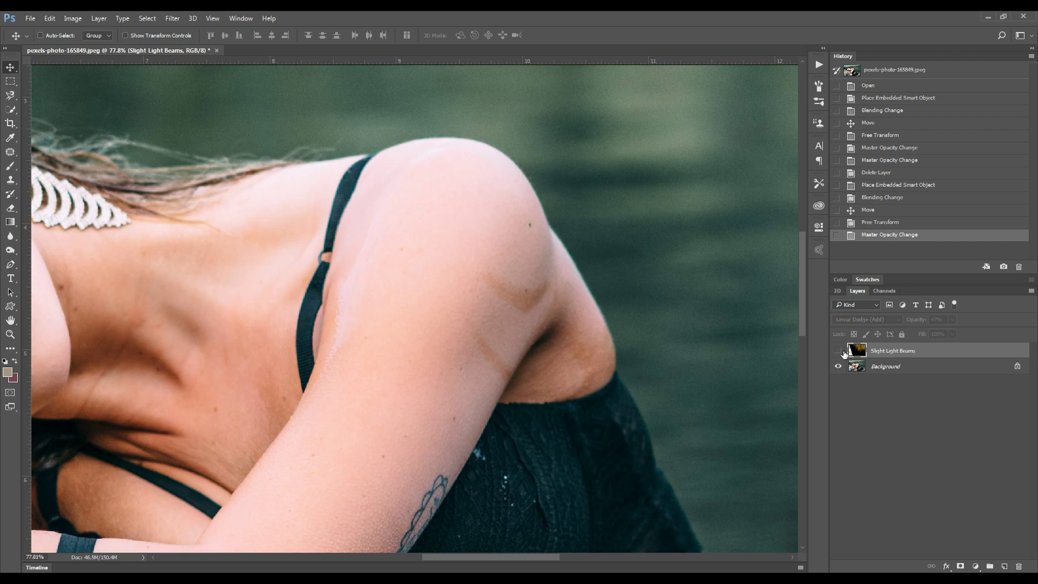
click(843, 351)
click(842, 351)
click(842, 351)
click(843, 351)
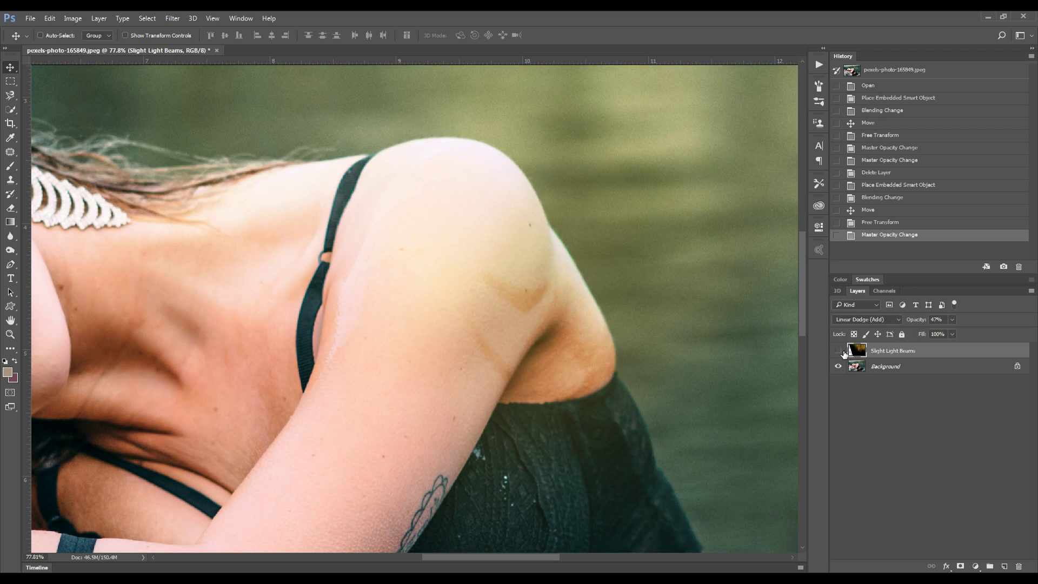
click(842, 351)
click(842, 351)
click(842, 351)
click(843, 351)
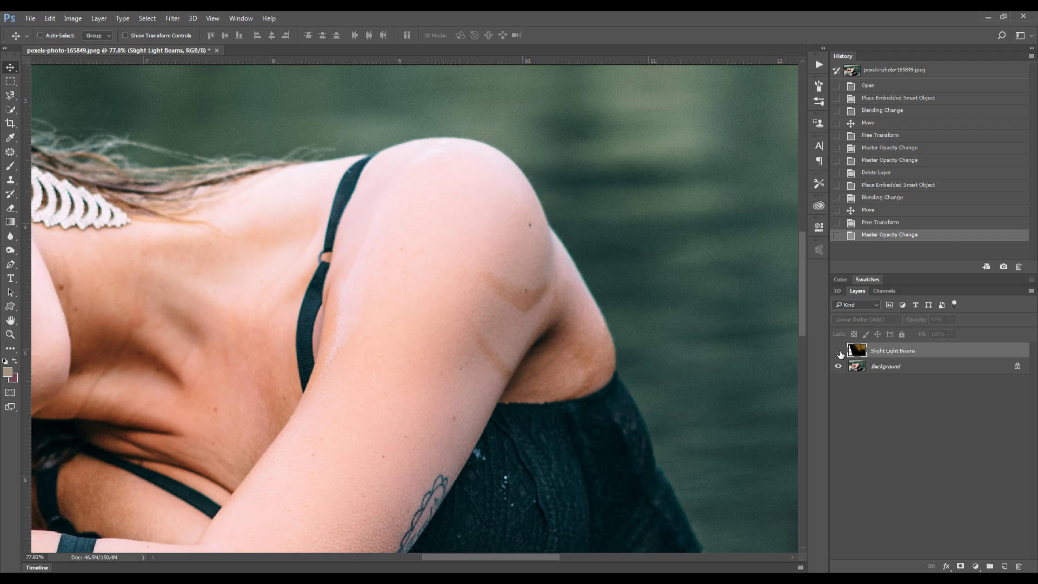
click(839, 352)
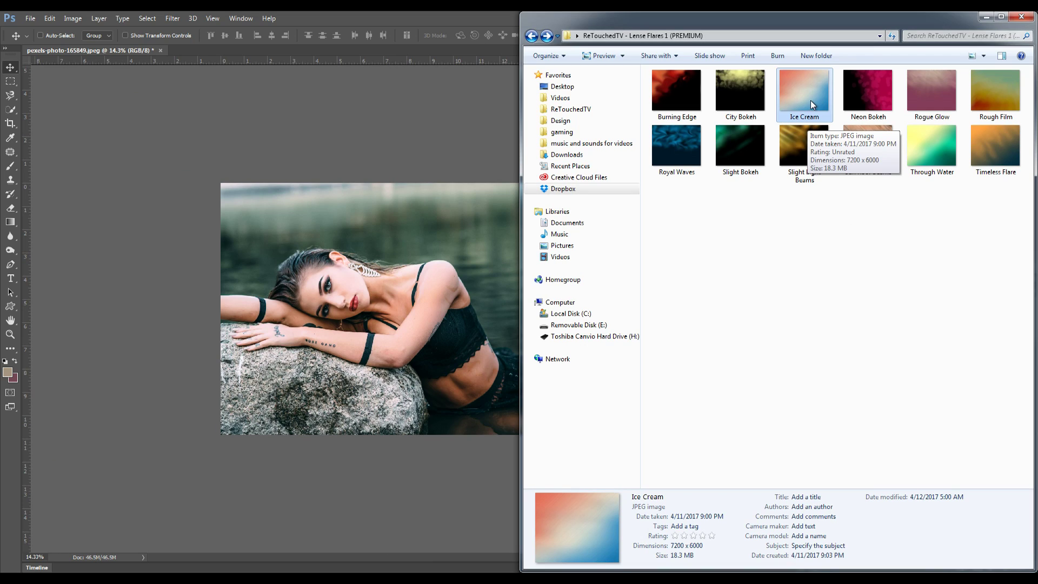
- Replace the Slight Light Beams layer with the placed Ice Cream image, scaled to about 71.7% so it covers the whole photo
click(392, 381)
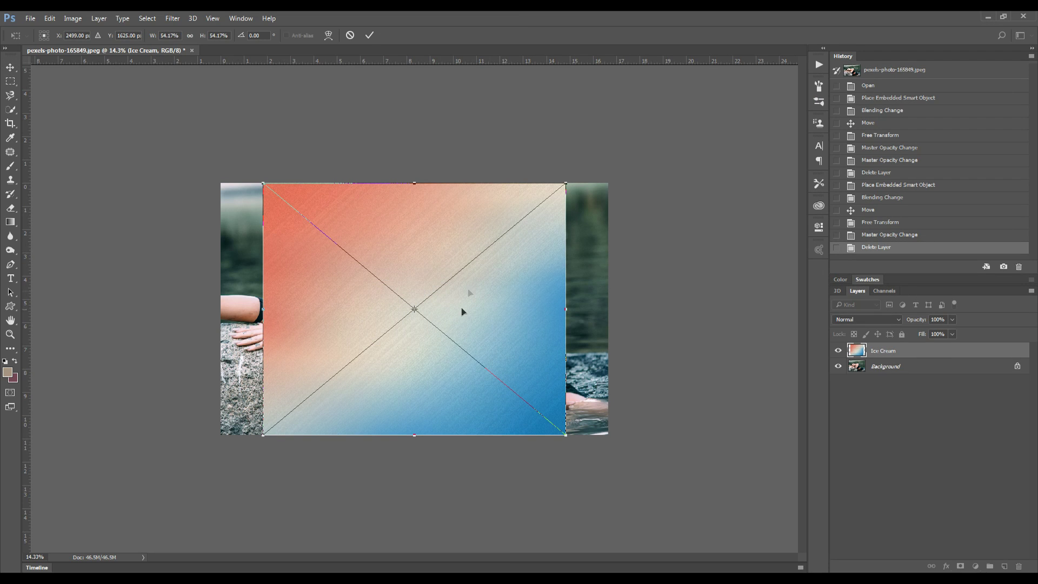
drag(565, 184, 624, 153)
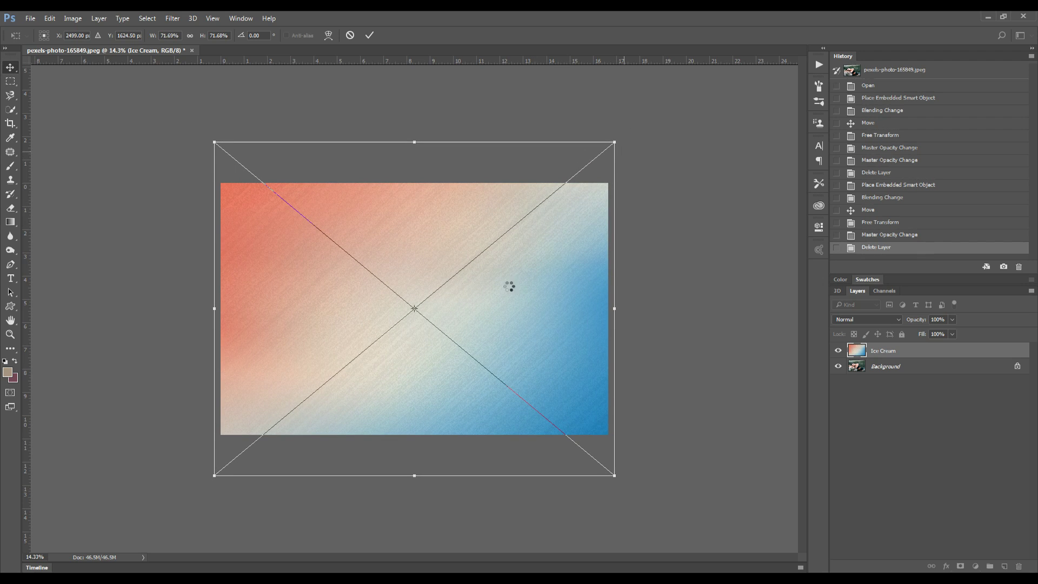
key(Return)
- Blend the Ice Cream layer with Linear Dodge (Add) at 40% opacity and compare the photo with and without it
scroll(406, 197, up, 5)
drag(416, 177, 584, 408)
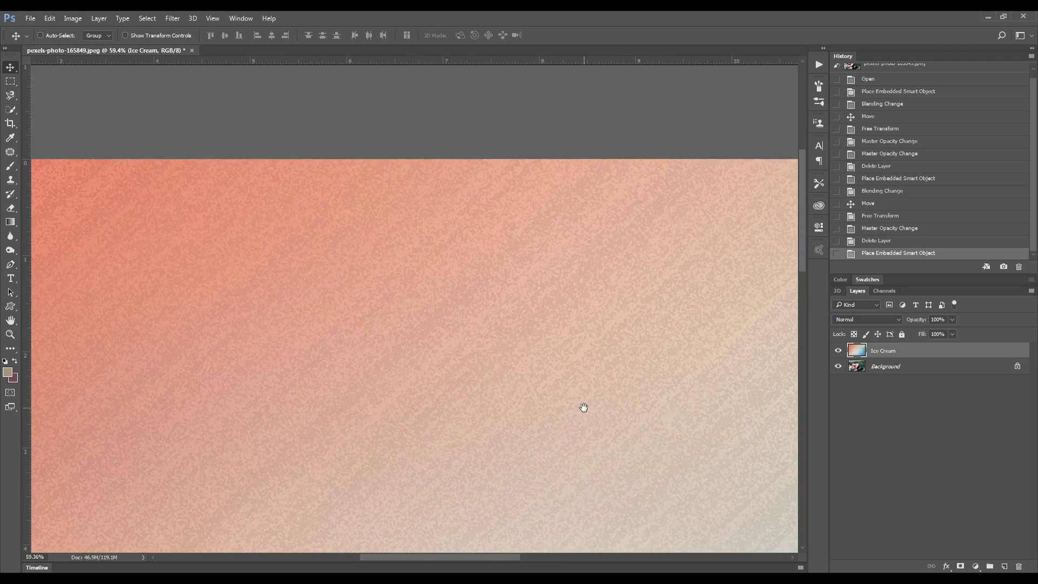
drag(680, 363, 405, 132)
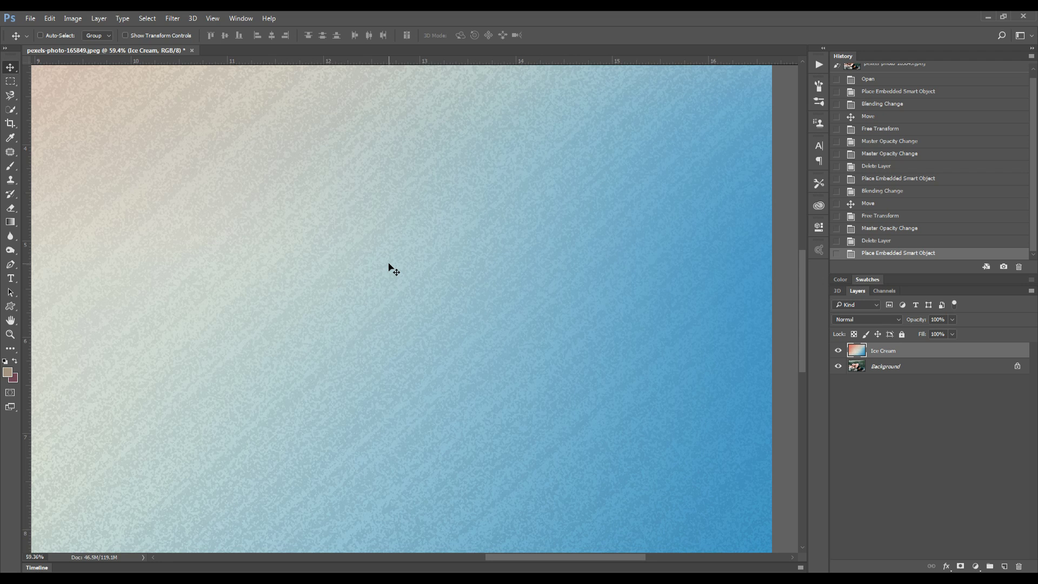
scroll(414, 300, down, 4)
scroll(426, 304, up, 1)
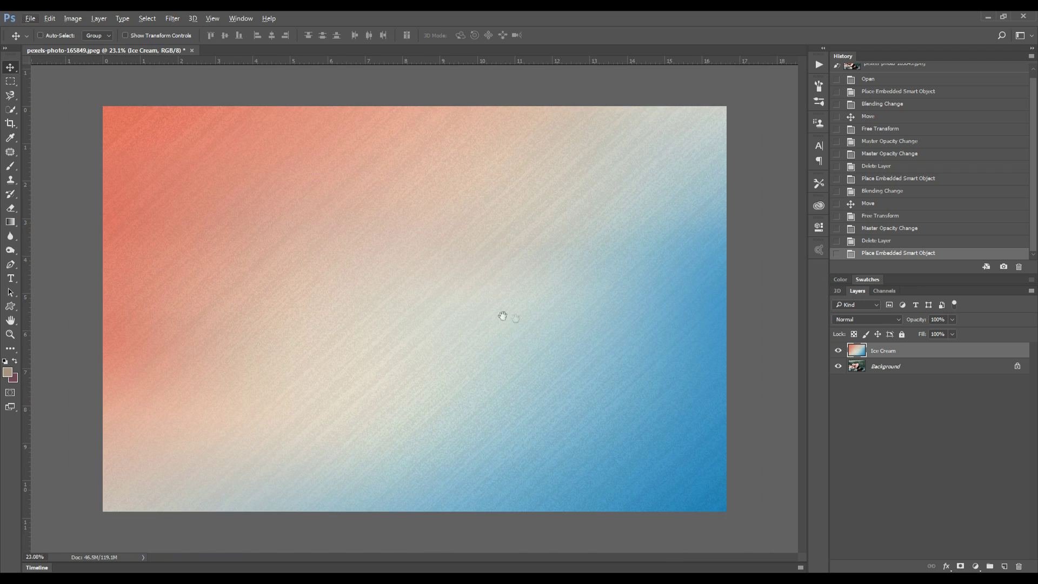
click(893, 320)
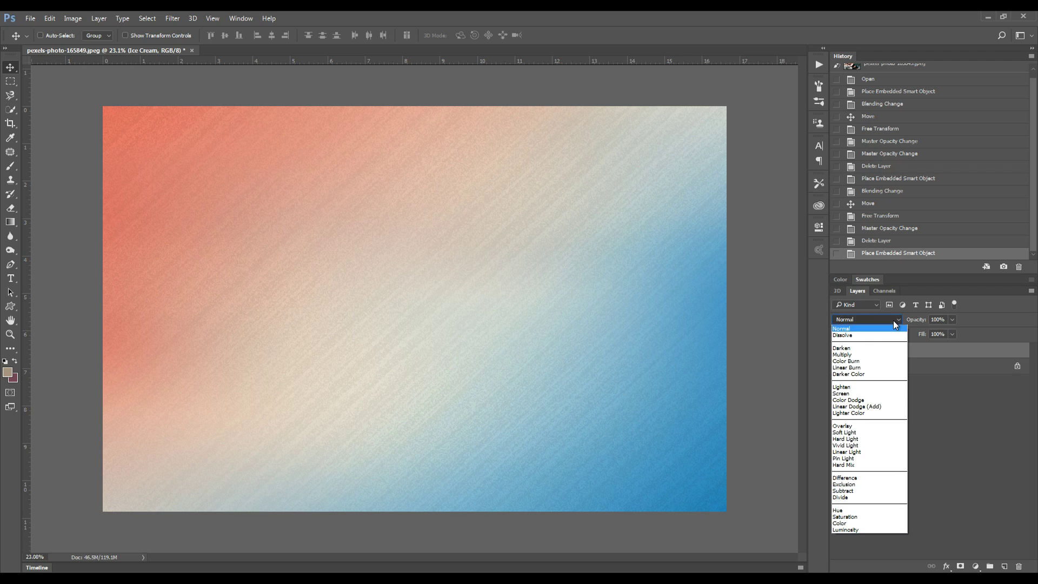
click(880, 407)
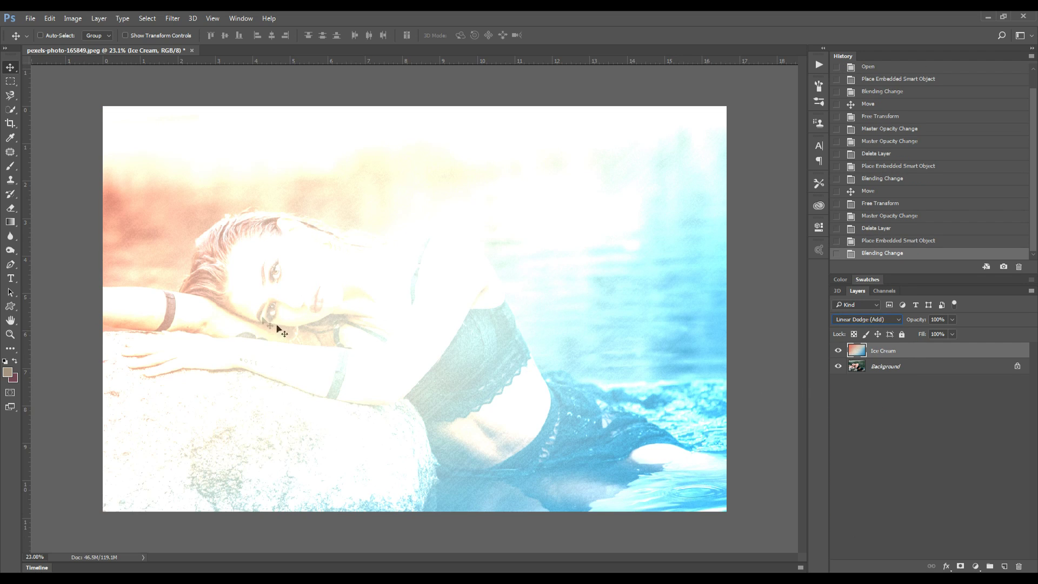
mouse_move(668, 386)
mouse_down()
mouse_move(556, 297)
mouse_move(795, 400)
mouse_move(625, 382)
mouse_move(656, 382)
mouse_up()
drag(924, 319, 887, 324)
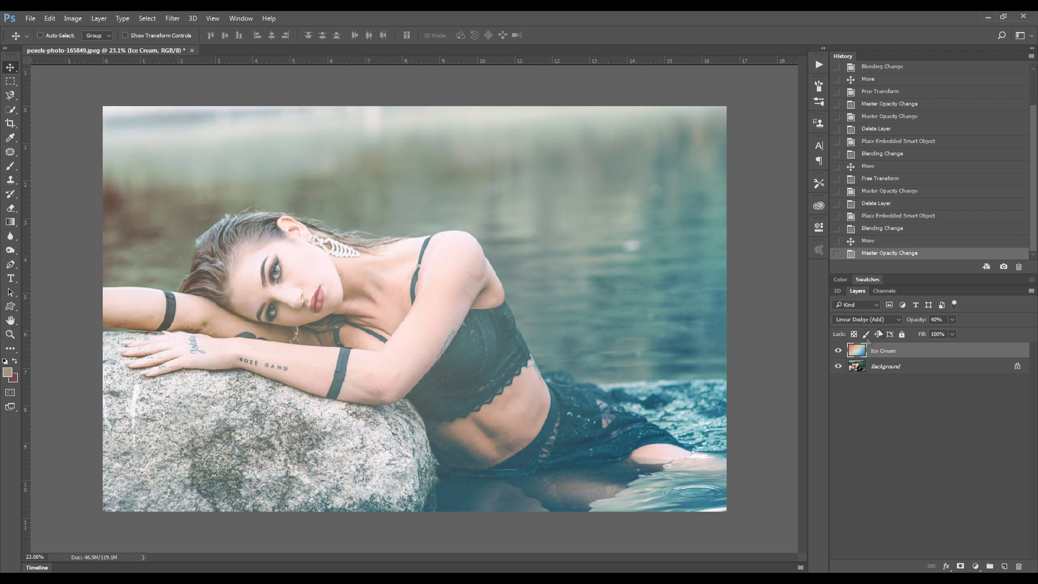
click(839, 354)
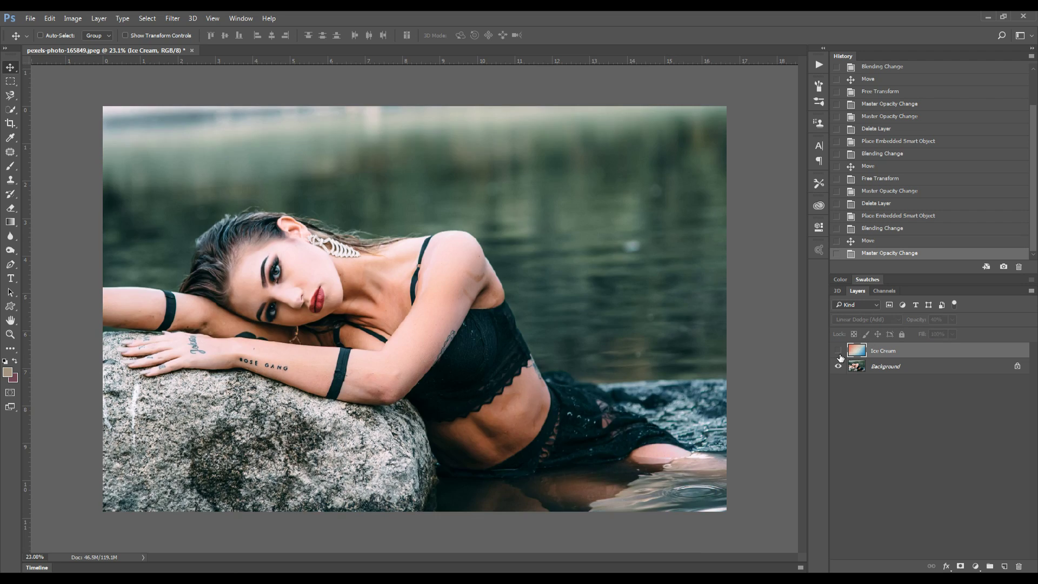
click(839, 354)
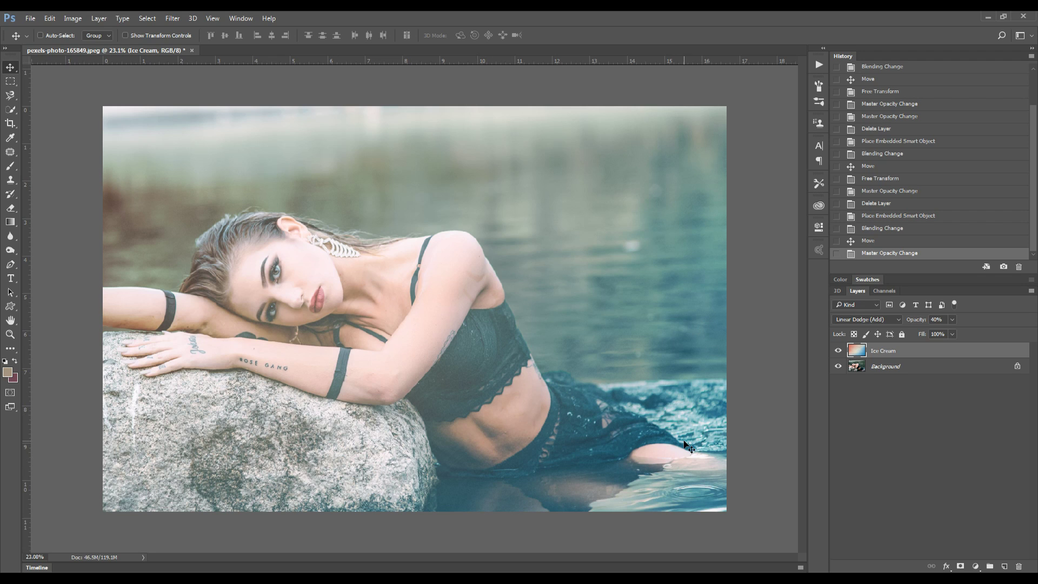
- Change the Ice Cream layer's blend mode to Linear Light and compare the photo with and without the layer
click(885, 320)
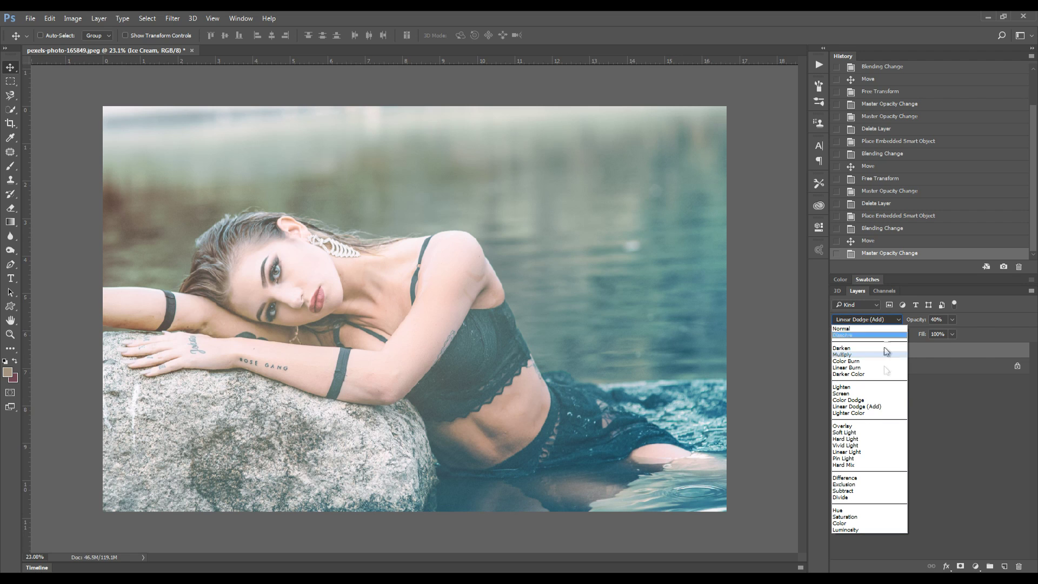
click(876, 451)
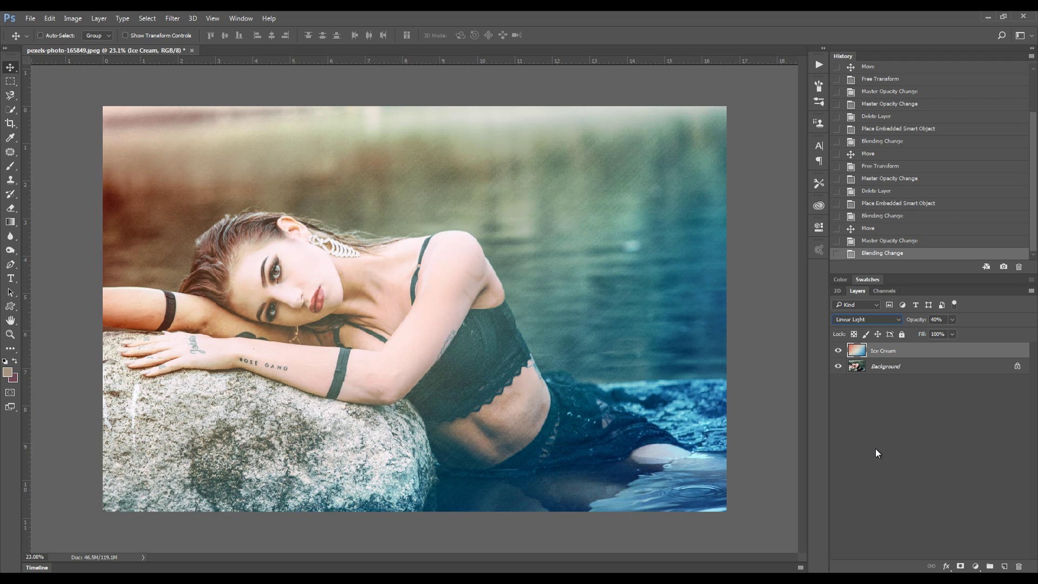
click(838, 352)
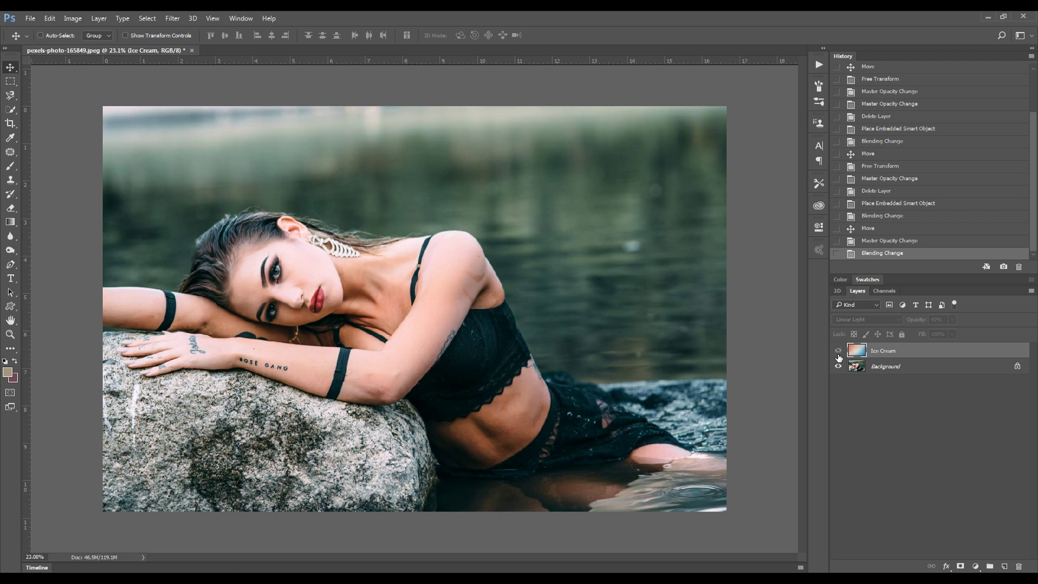
click(838, 353)
click(838, 353)
click(838, 353)
- Try the Ice Cream layer at full opacity, reduce it to 24%, and compare the photo with and without it
key(0)
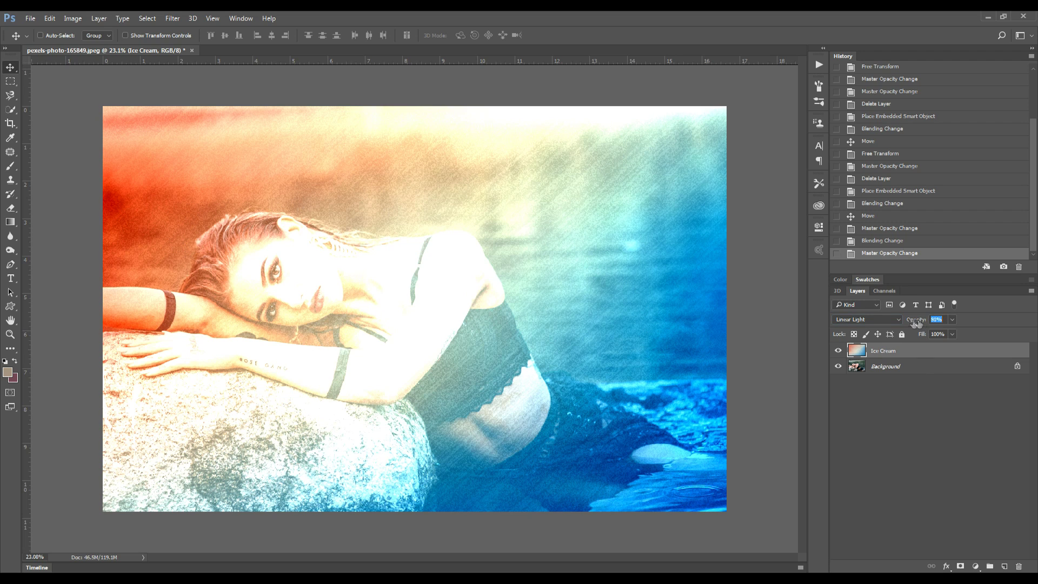
drag(915, 323, 894, 321)
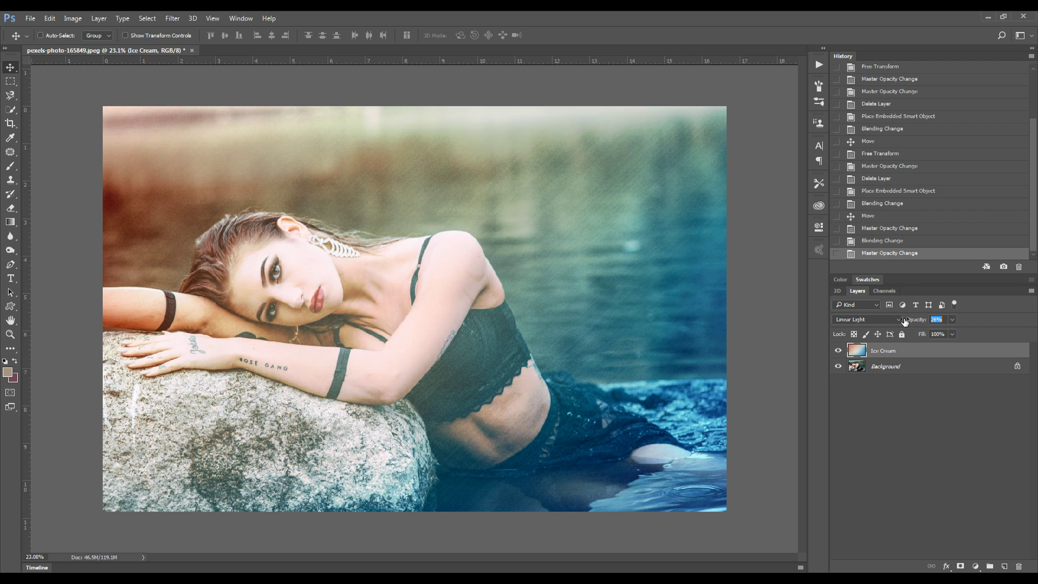
drag(913, 322, 902, 322)
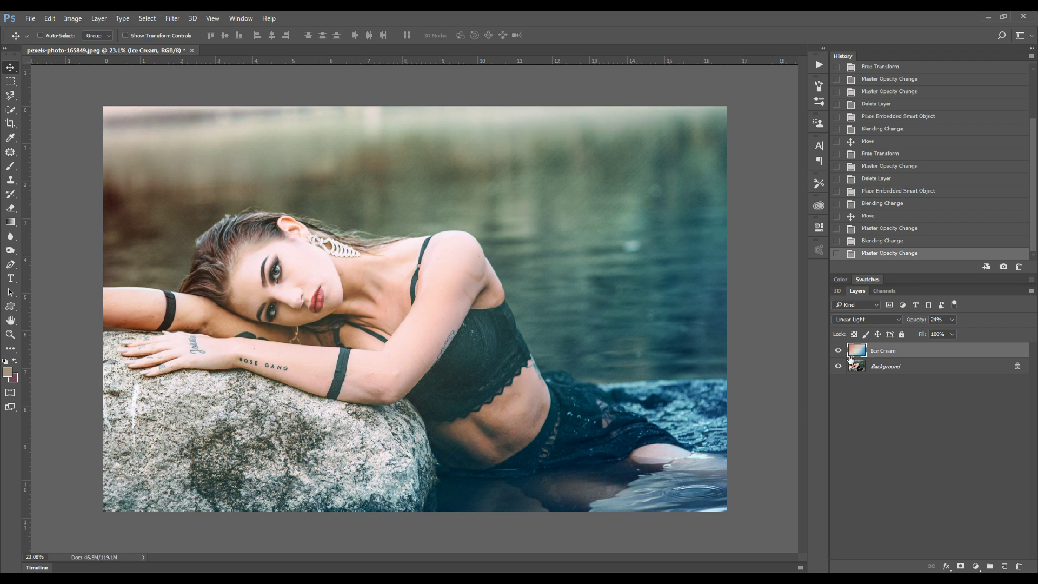
click(839, 351)
click(839, 352)
click(839, 352)
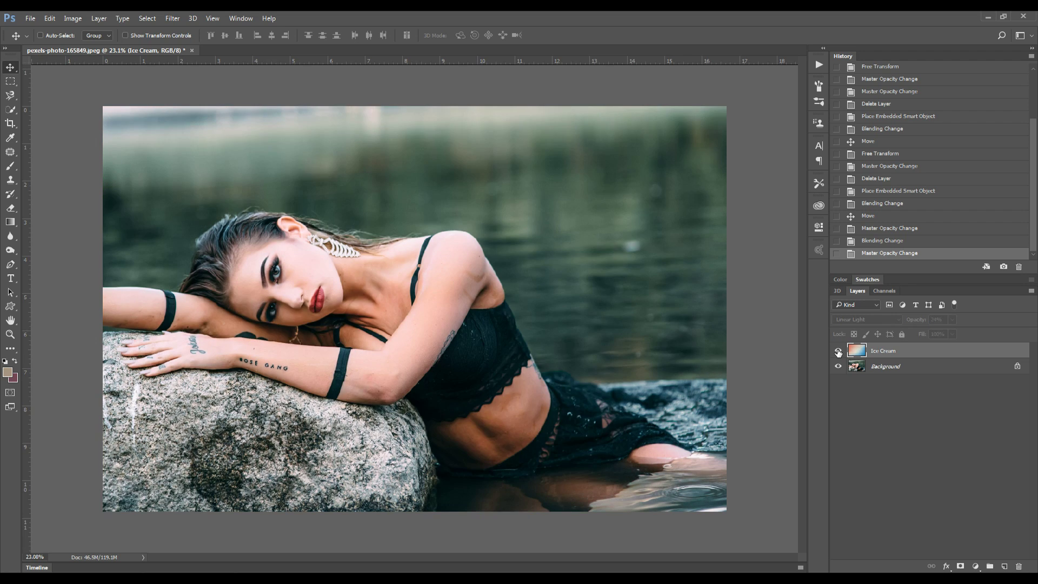
click(839, 352)
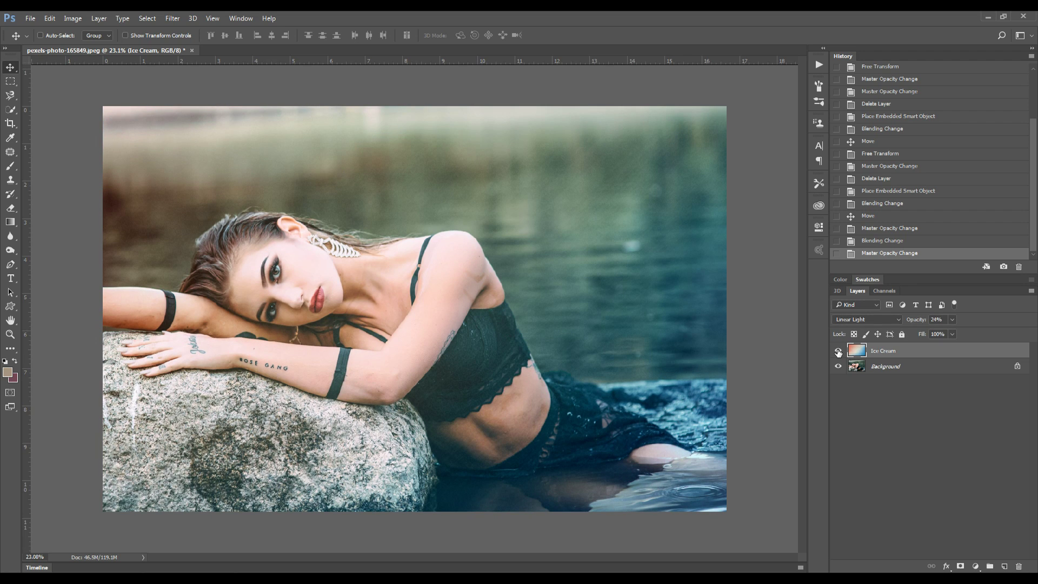
- Reduce the Ice Cream layer's opacity to 16% while keeping Linear Light blending
click(885, 319)
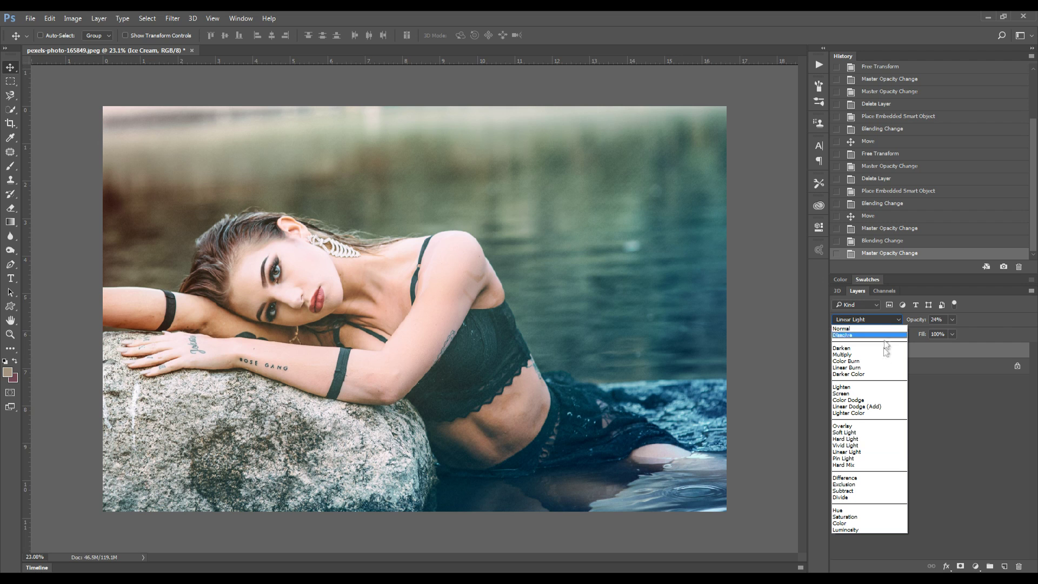
click(982, 428)
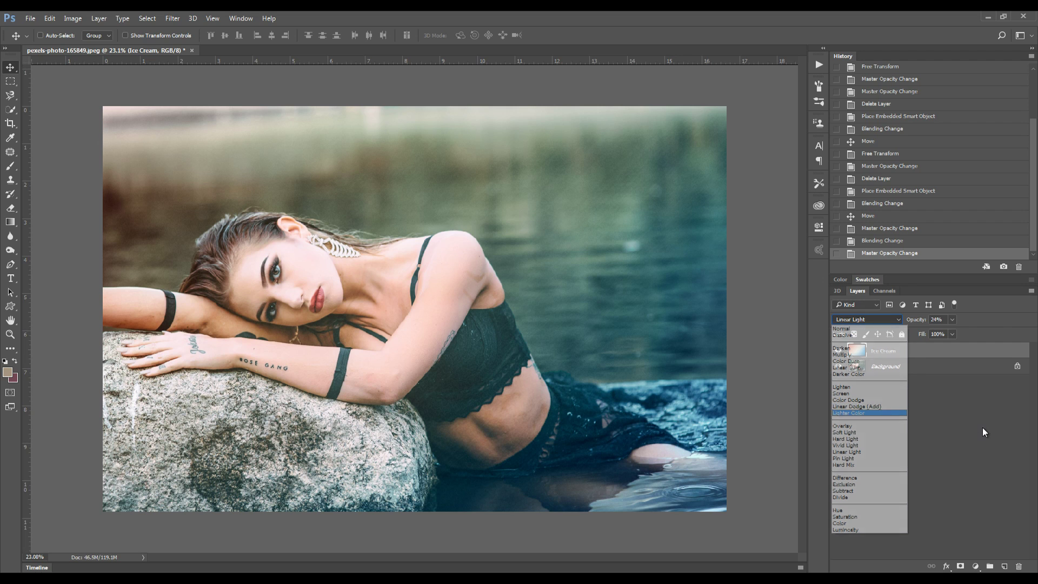
drag(902, 323, 875, 326)
- Try the darkening blend modes from Darken to Darker Color on the Ice Cream layer, raising its opacity to 100%
click(878, 323)
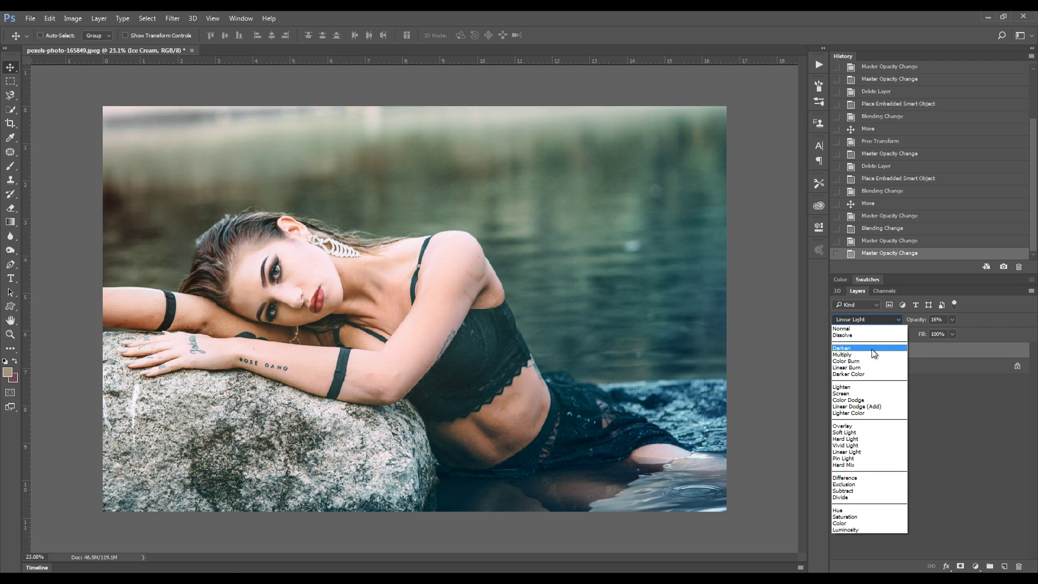
click(872, 349)
key(shift+plus)
key(shift+plus)
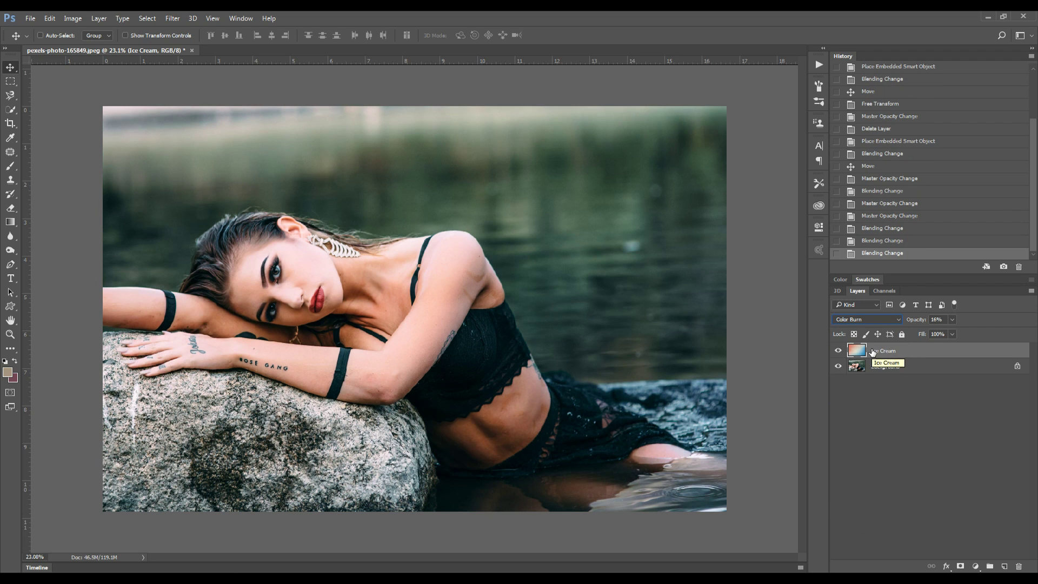
key(0)
click(866, 323)
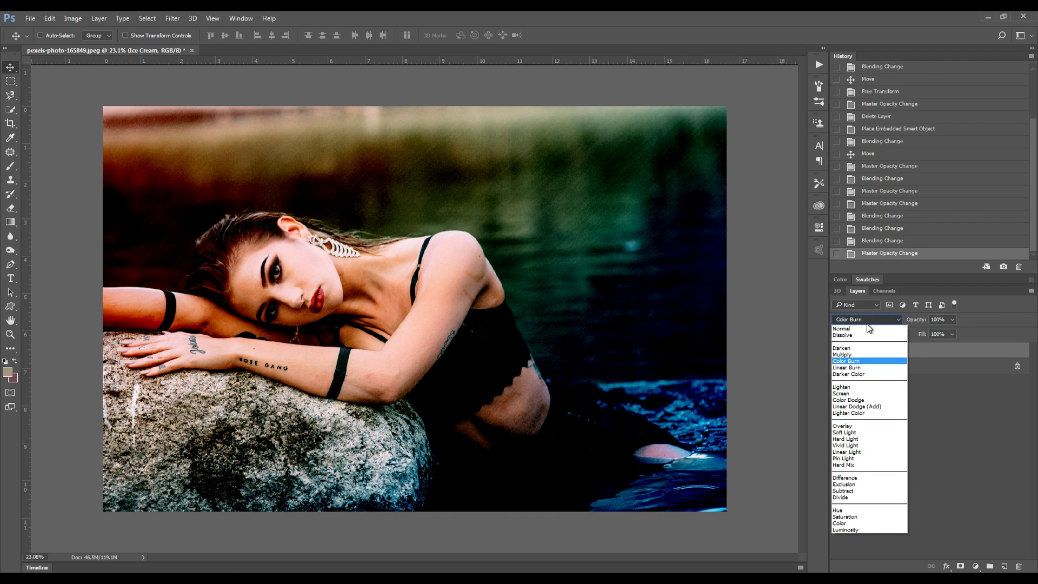
click(868, 323)
key(shift+plus)
key(shift+plus)
key(shift+plus)
key(shift+plus)
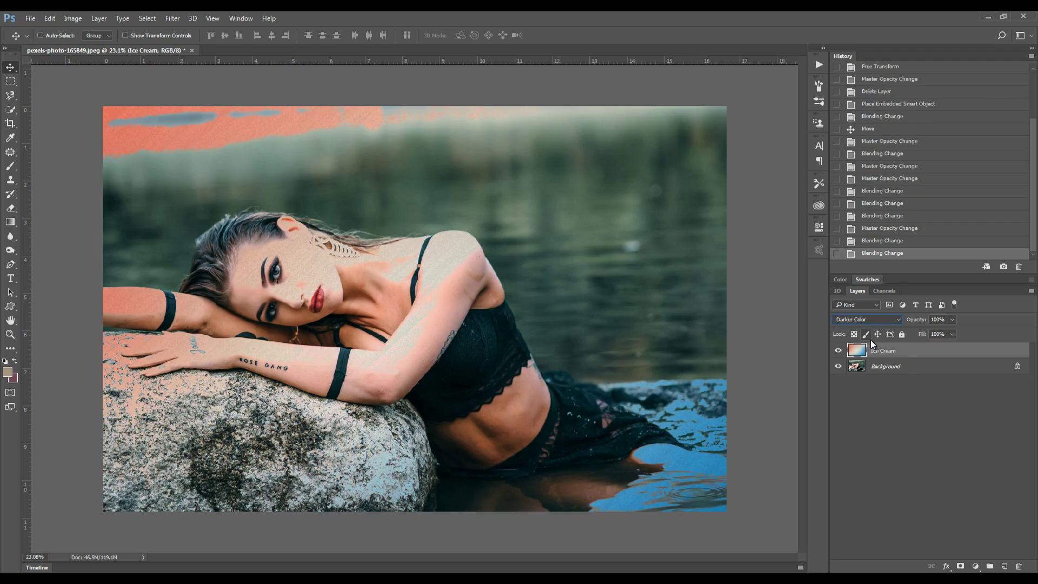
- Cycle through the lightening blend modes, settle on Overlay for the Ice Cream layer, and reduce its opacity to 40%
key(shift+plus)
key(shift+plus)
key(shift+plus)
key(shift+plus)
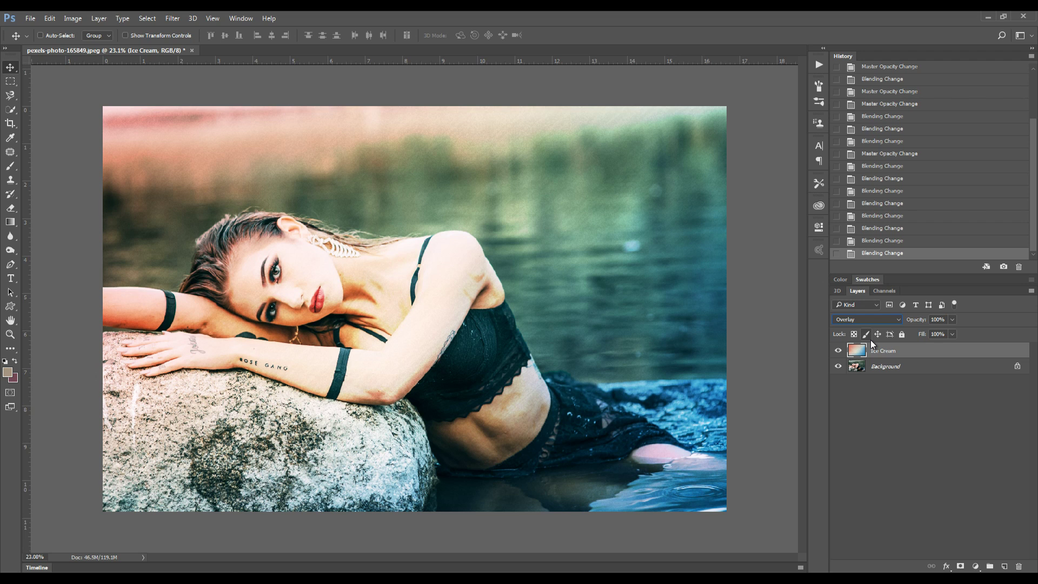
key(shift+plus)
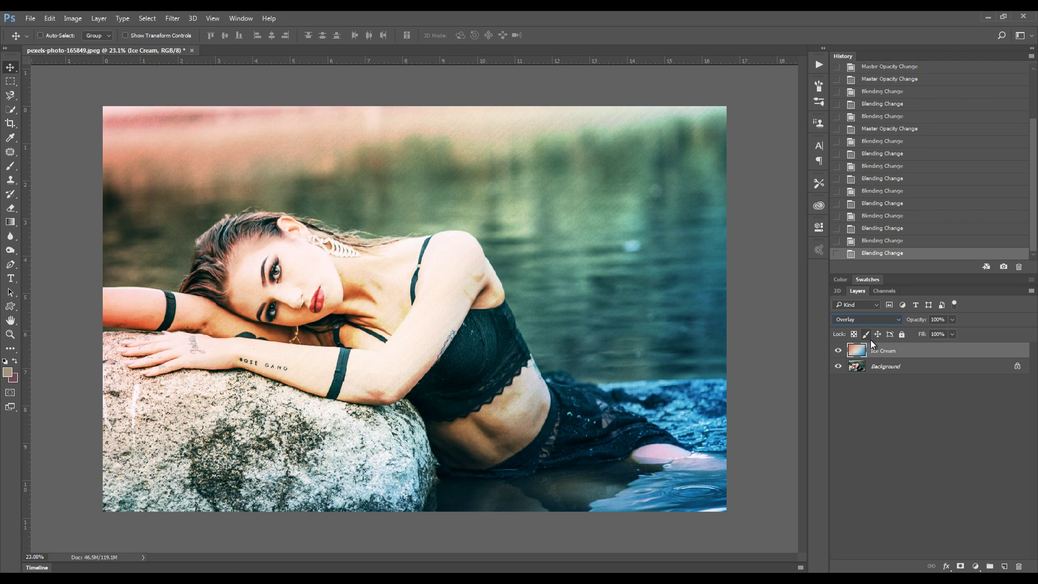
key(shift+minus)
drag(913, 324, 888, 323)
- Compare the photo with and without the Overlay-blended Ice Cream layer, leaving the layer visible
click(838, 352)
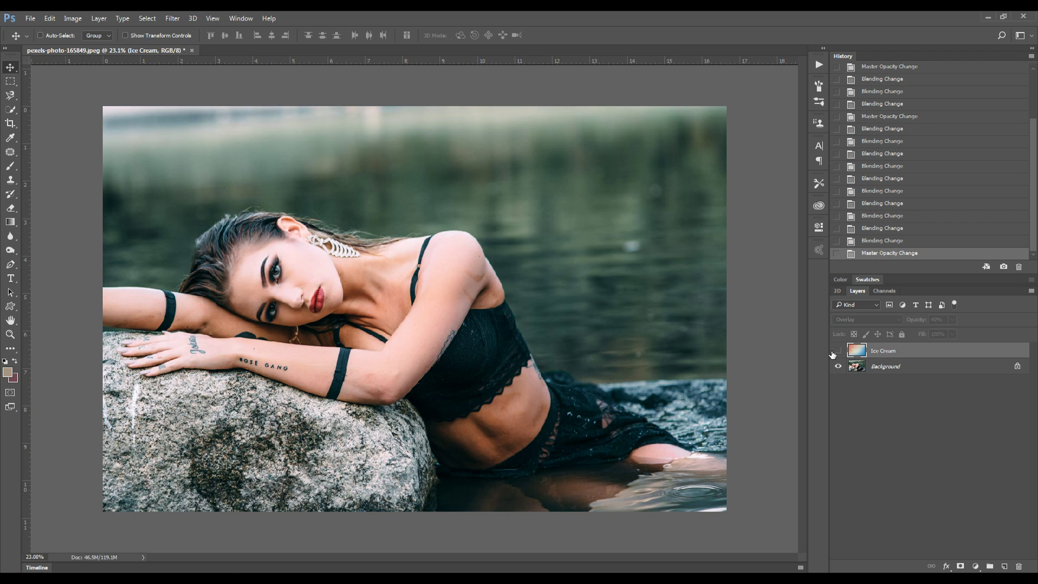
click(839, 351)
click(838, 352)
click(838, 352)
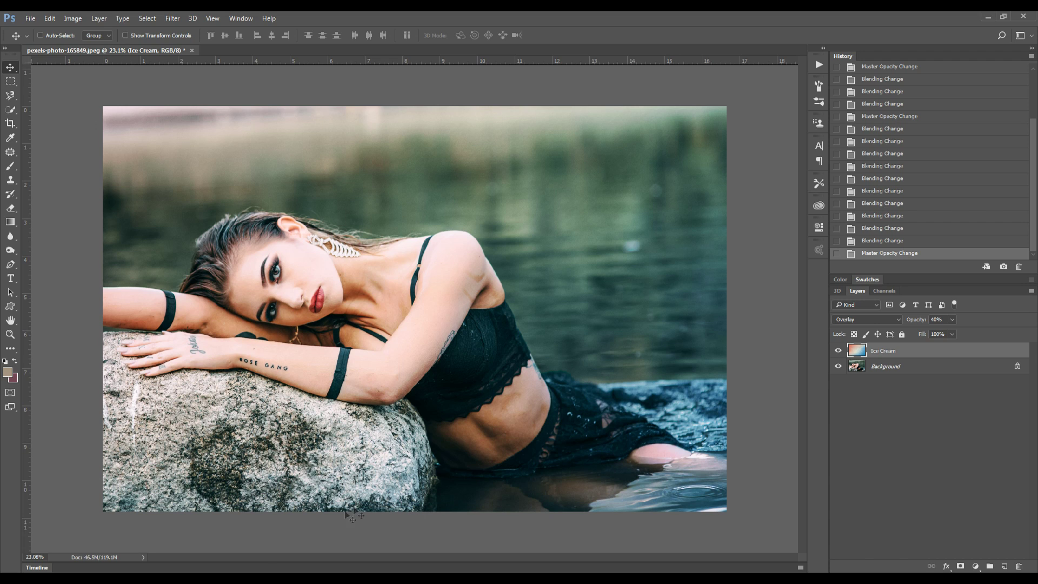
- Switch to the ReTouchedTV - Lense Flares 1 (PREMIUM) folder in Windows Explorer and look over its lens flare images
key(alt+Tab)
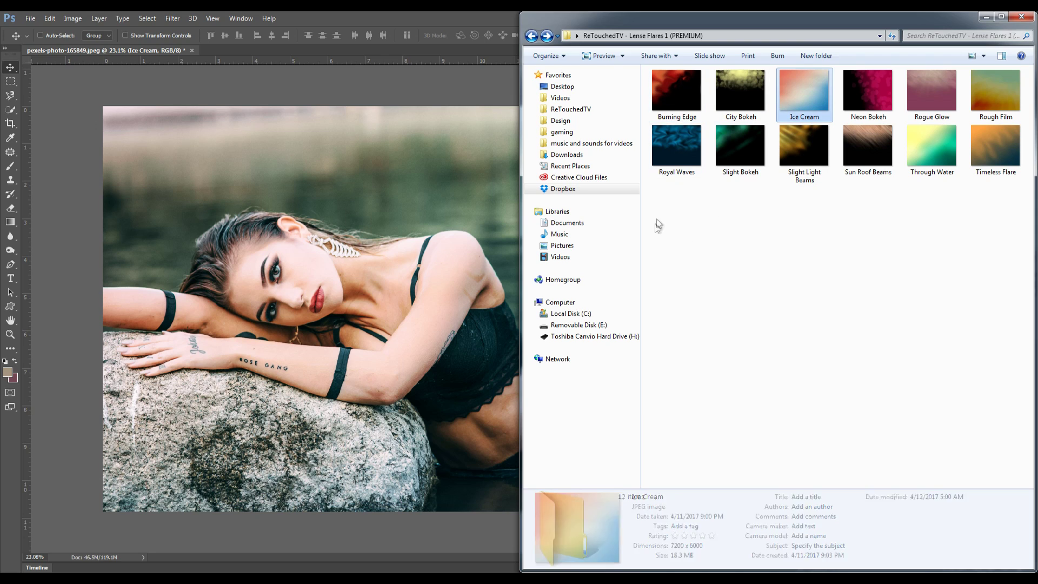
drag(656, 225, 1001, 125)
click(946, 231)
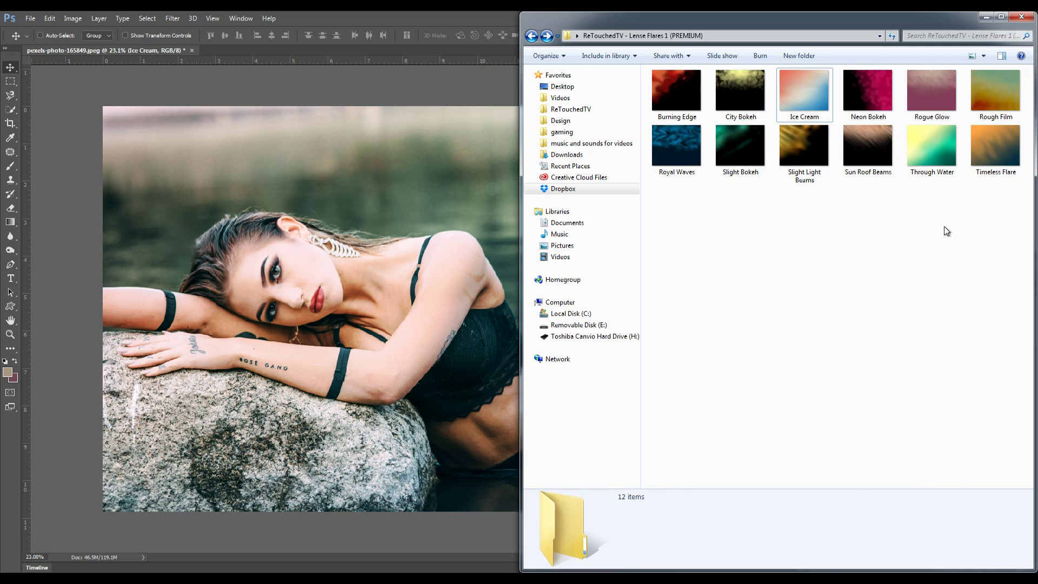